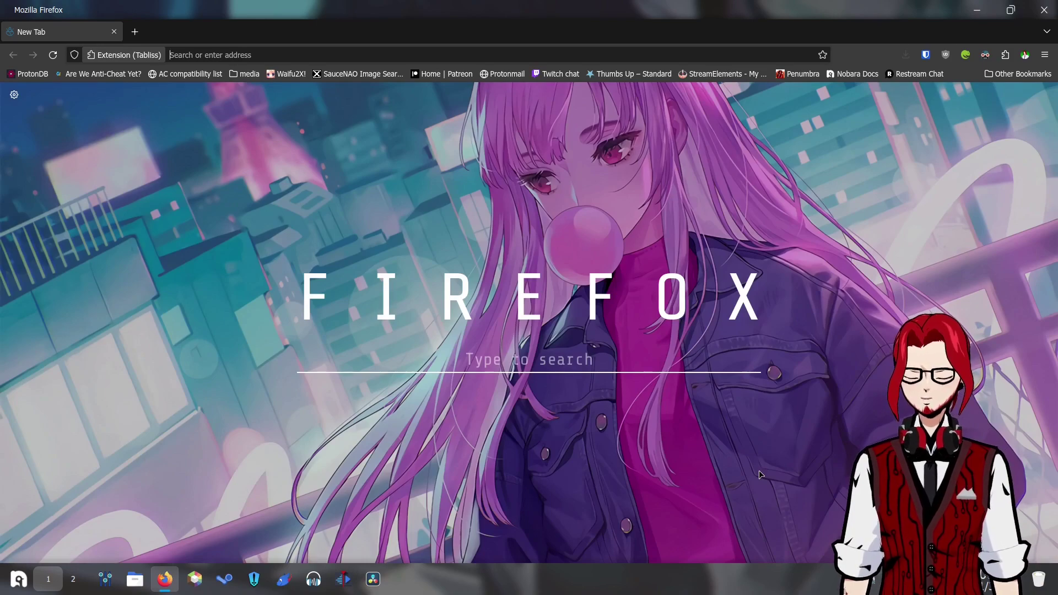
pyautogui.write('girhub.')
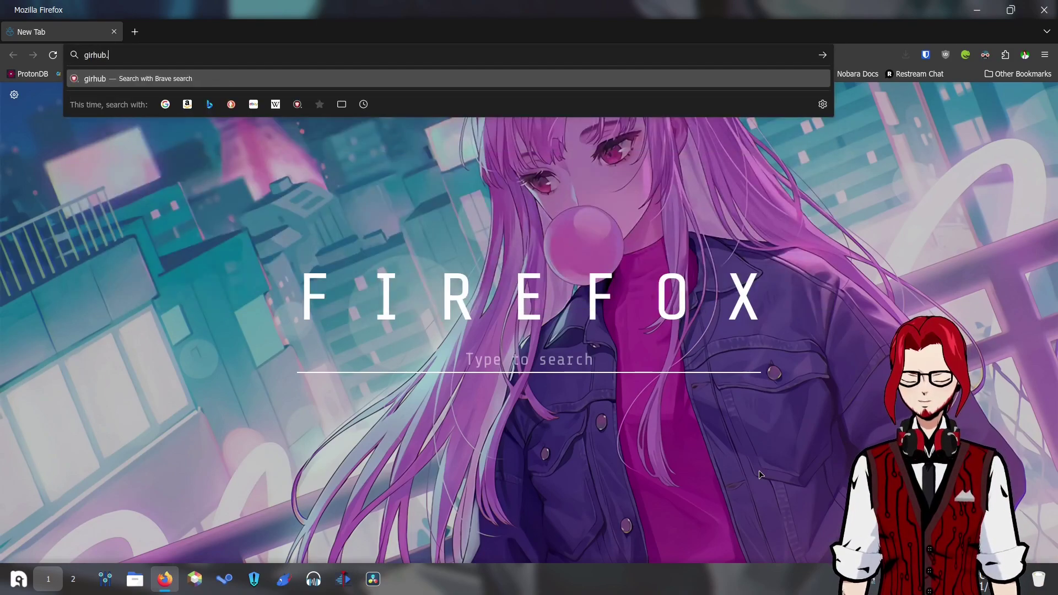
pyautogui.write('com/itsrogueren')
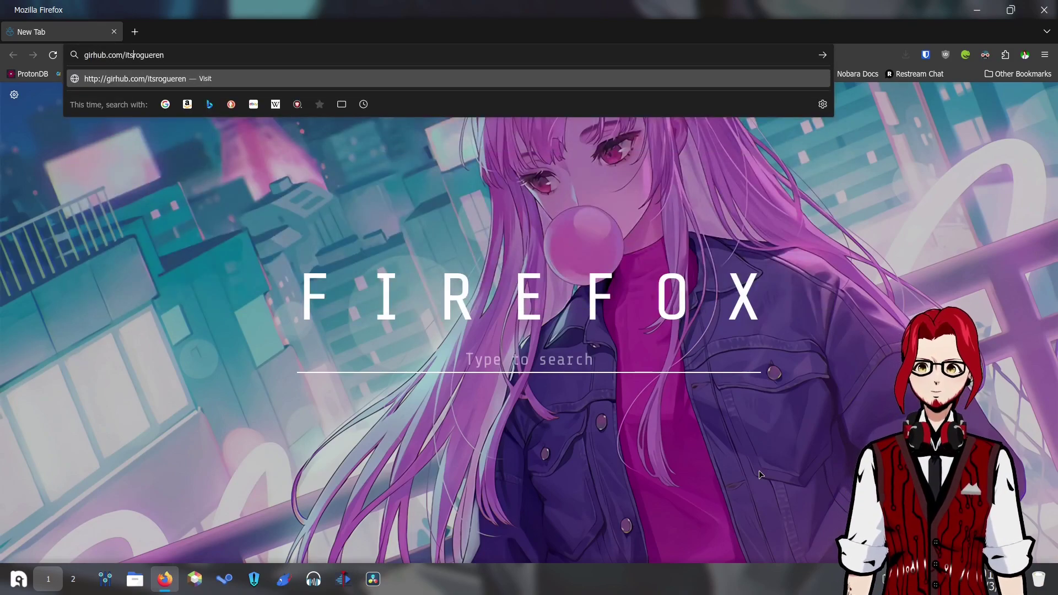
pyautogui.press('Home')
pyautogui.press('Right')
pyautogui.press('Right')
pyautogui.press('Delete')
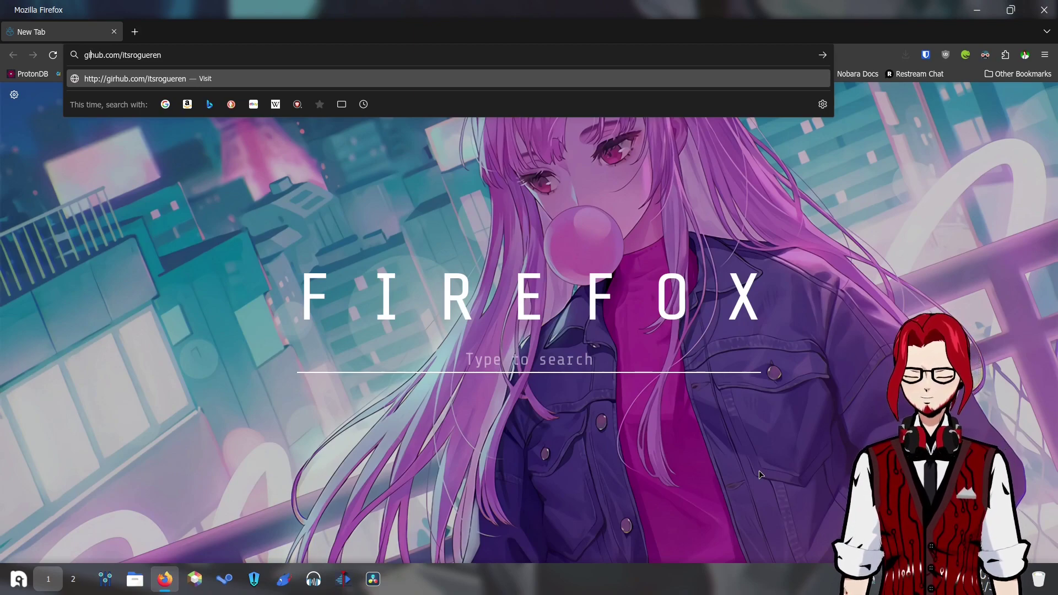
pyautogui.write('t')
pyautogui.press('Return')
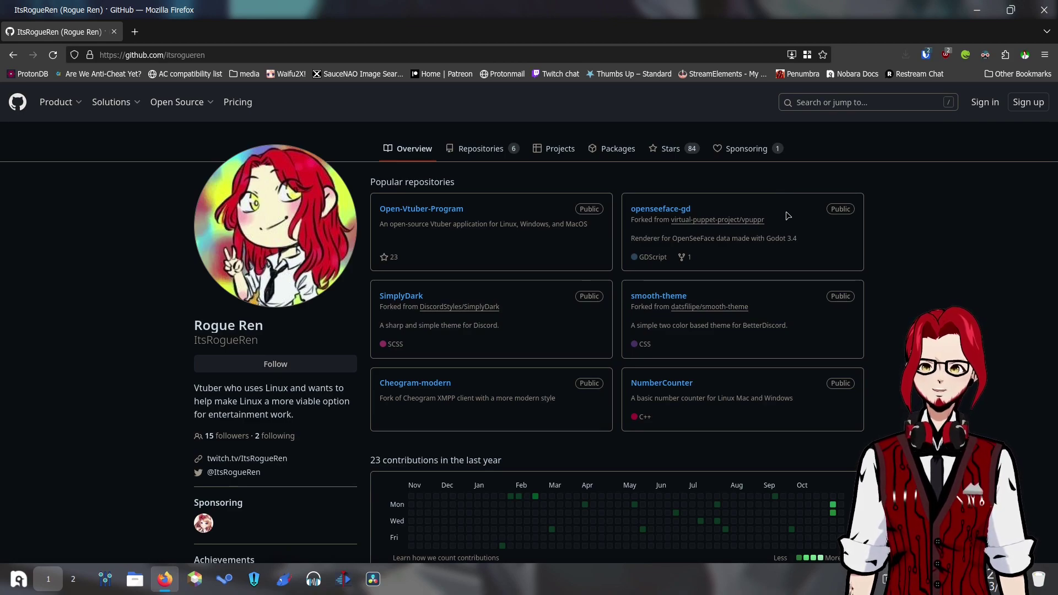
# Step: Look through the Open-Vtuber-Program repository in a separate tab and close that tab
pyautogui.middleClick(430, 218)
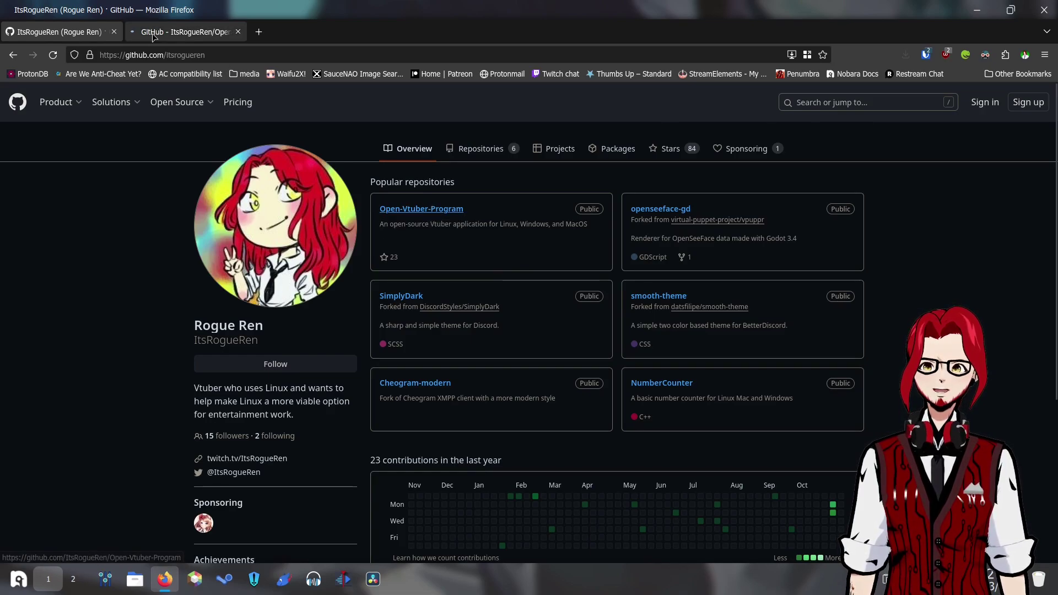
pyautogui.click(153, 37)
pyautogui.scroll(-15, 411, 364)
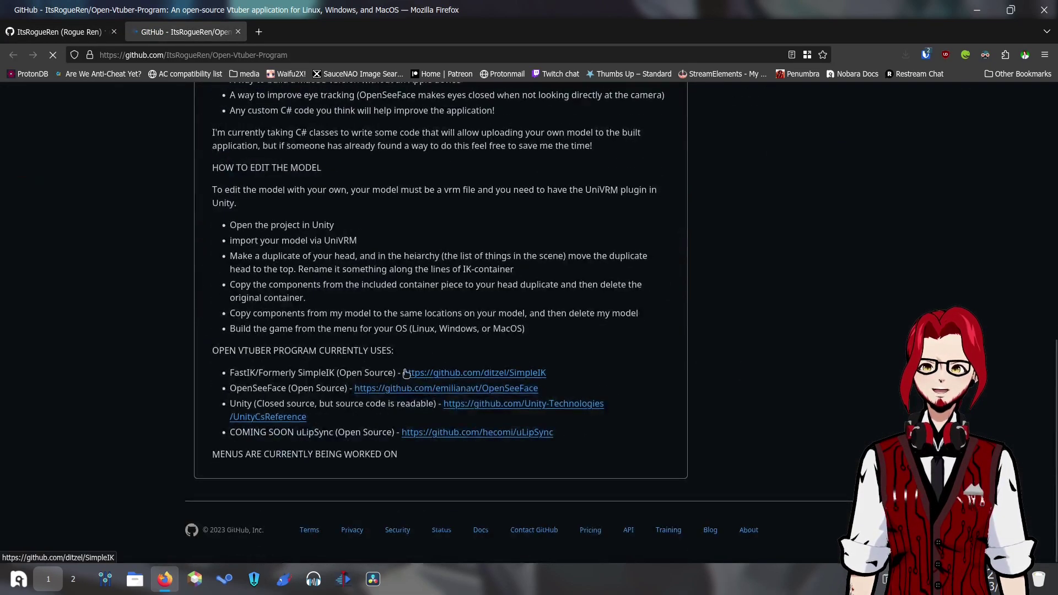
pyautogui.scroll(15, 406, 374)
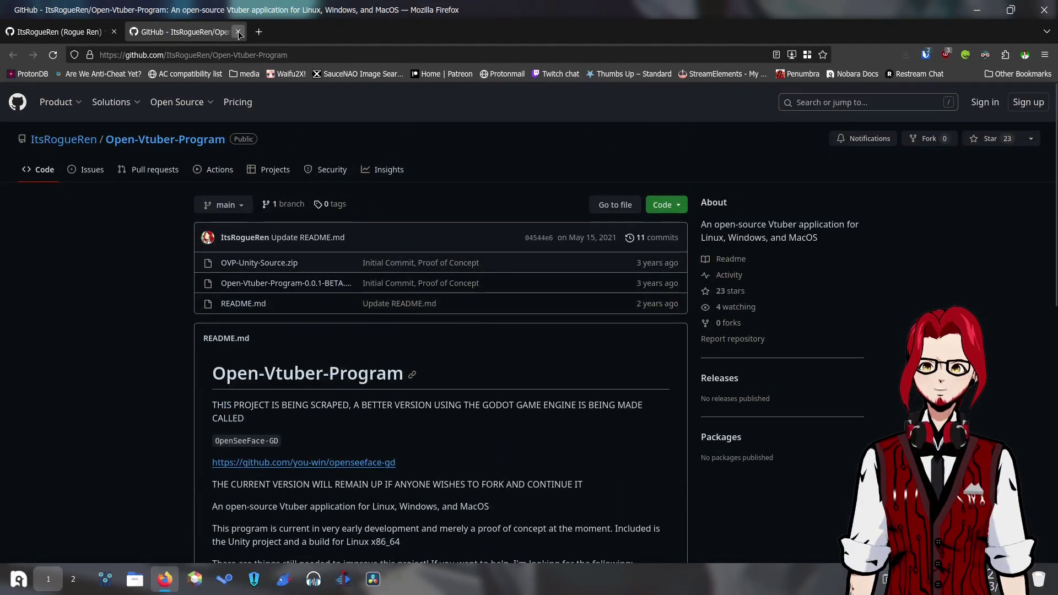
pyautogui.click(239, 33)
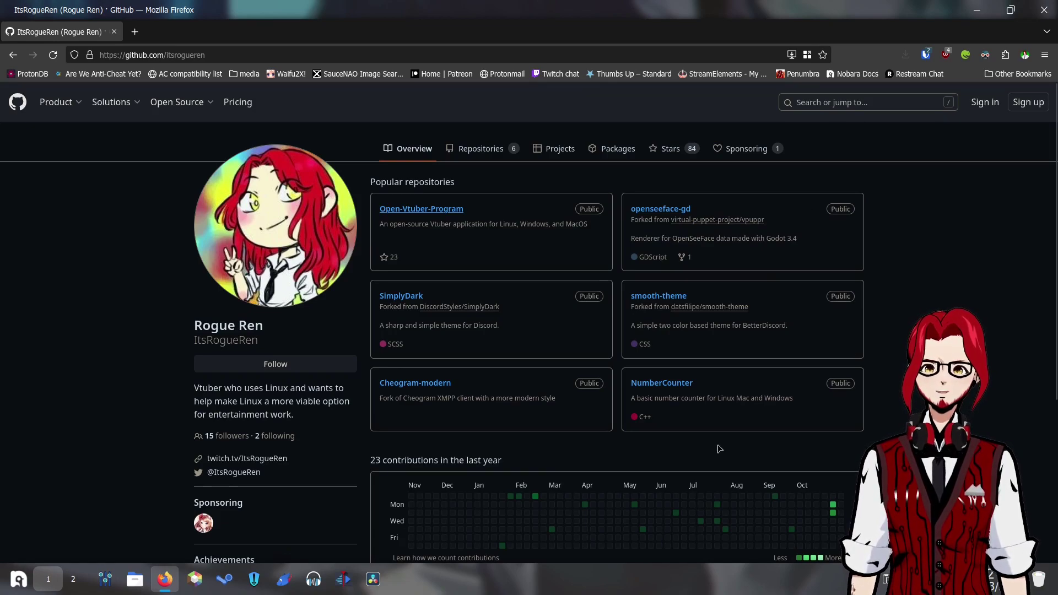
# Step: Open the NumberCounter repository in a separate tab and review its file list, releases and README
pyautogui.middleClick(663, 383)
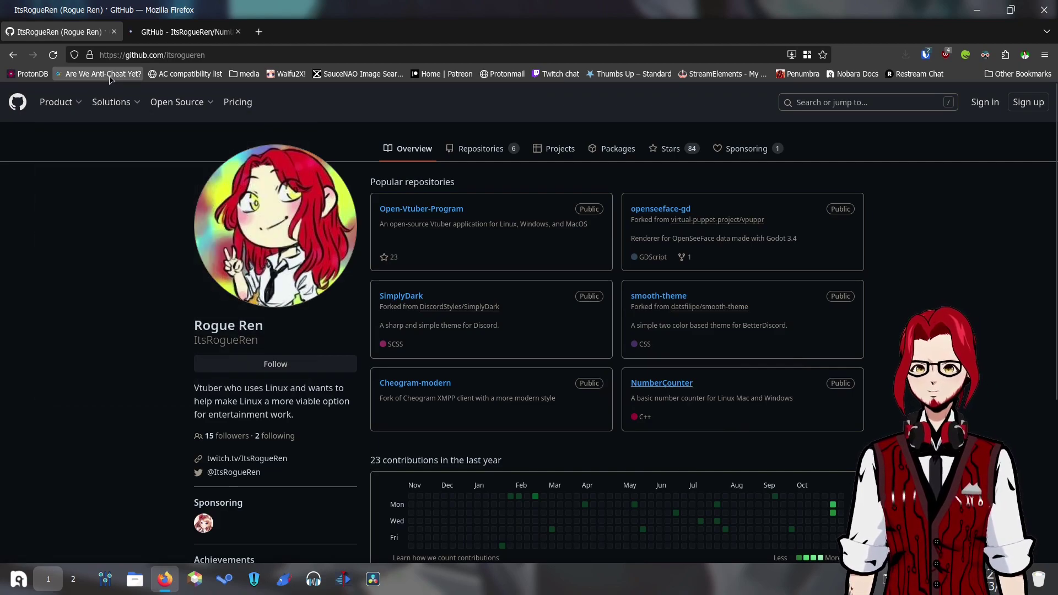
pyautogui.click(171, 34)
pyautogui.scroll(-5, 441, 331)
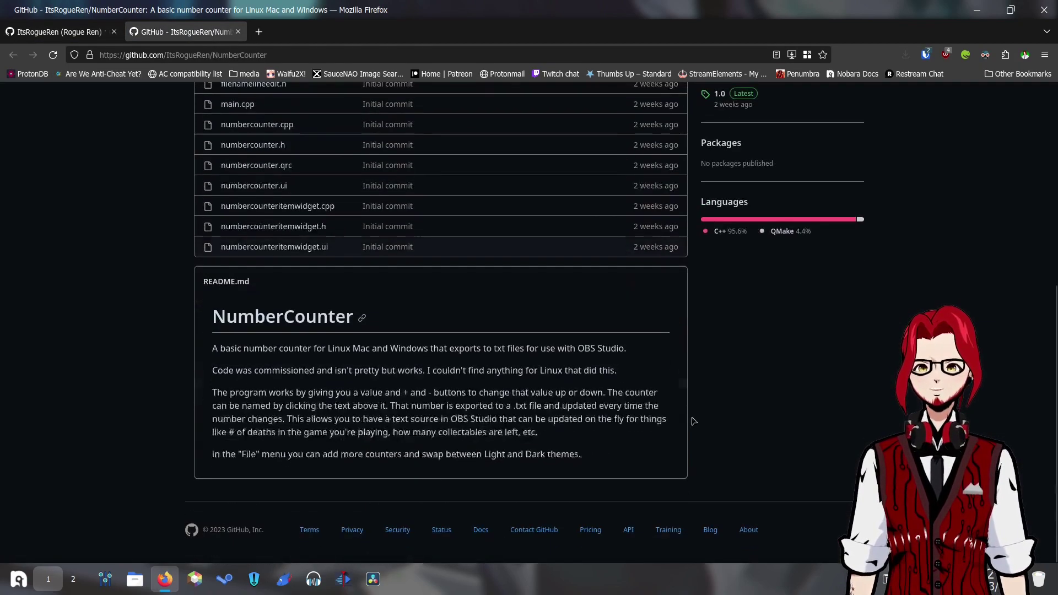
pyautogui.scroll(4, 441, 331)
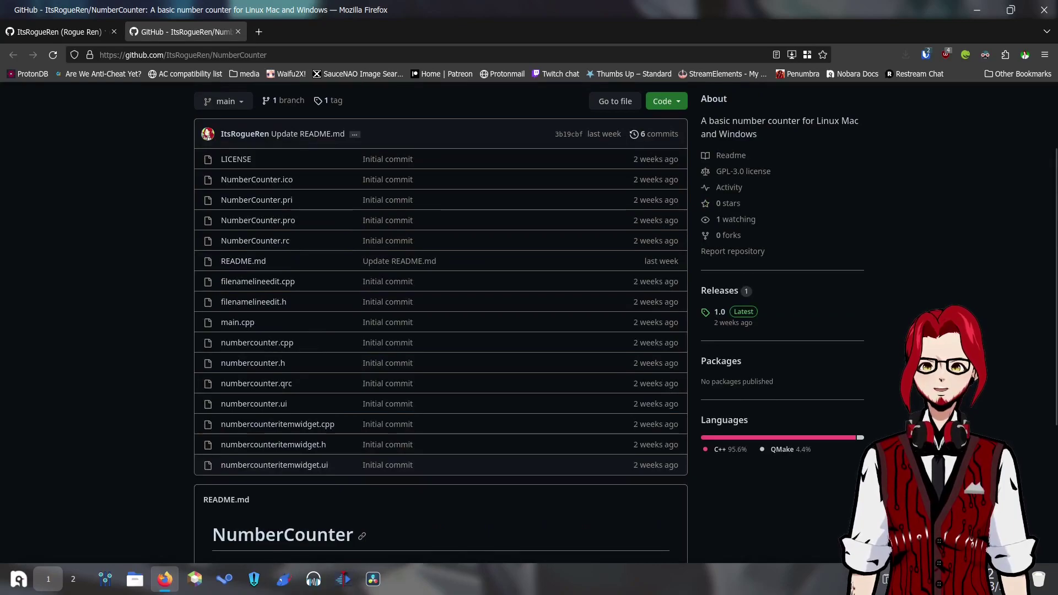
pyautogui.scroll(-2, 441, 330)
pyautogui.scroll(3, 441, 331)
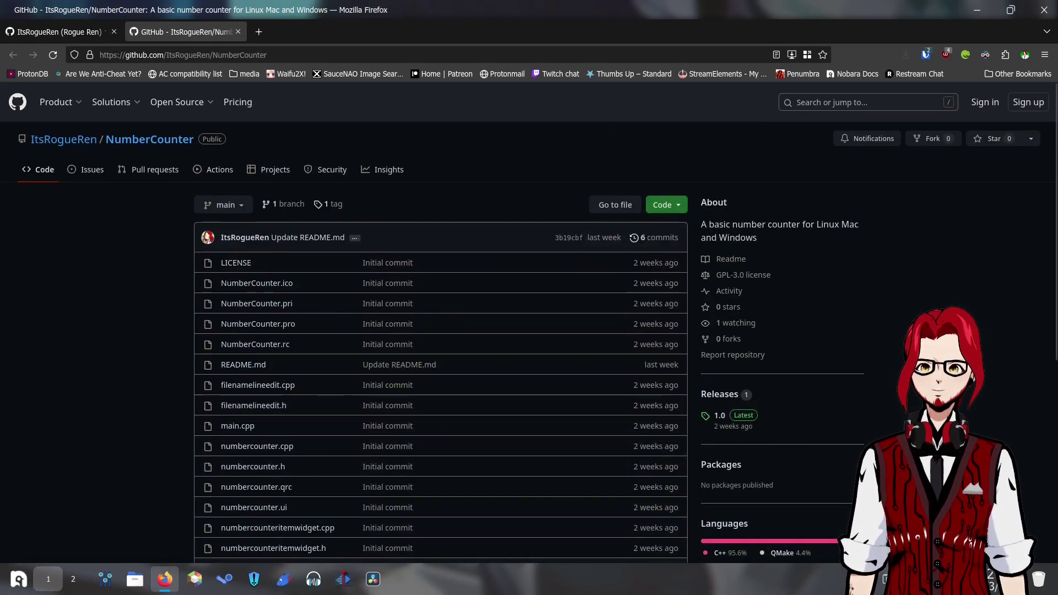
pyautogui.scroll(-2, 441, 331)
pyautogui.scroll(-4, 37, 349)
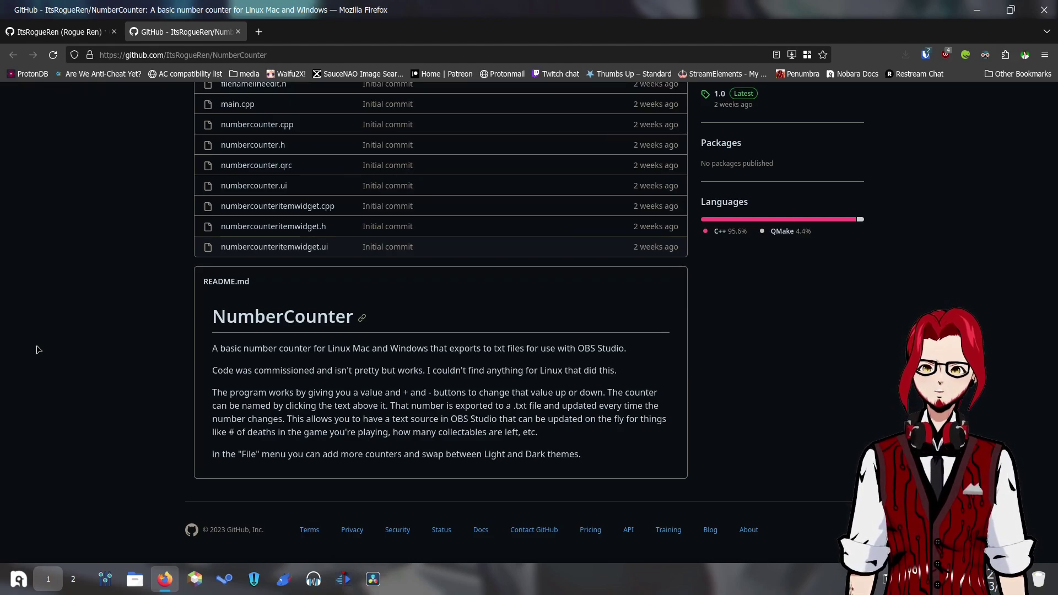
pyautogui.scroll(5, 799, 419)
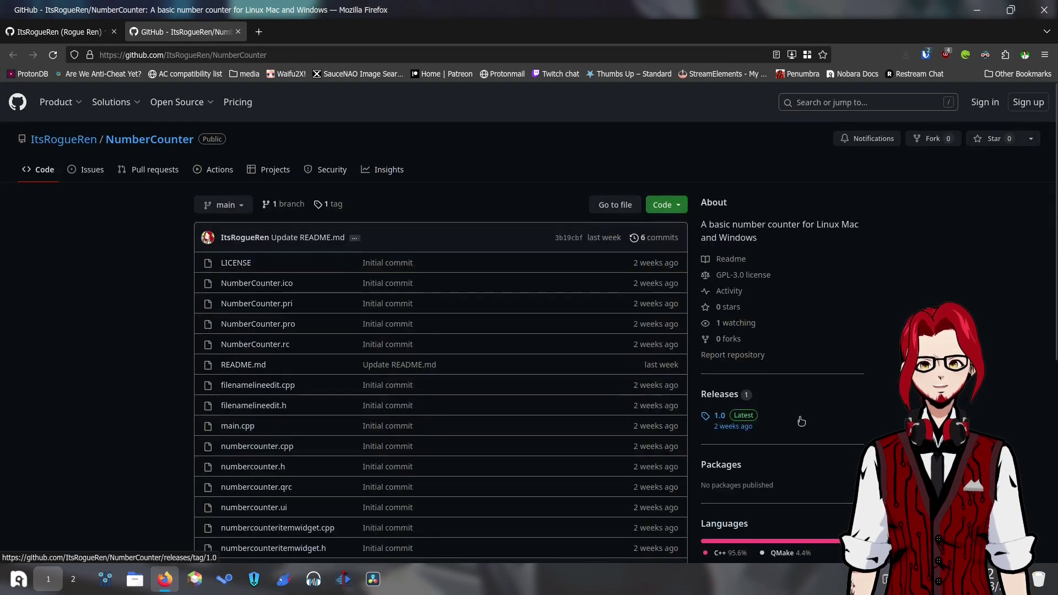
# Step: Switch to the Dolphin file manager, find the NumberCounter executable in Programs/NumberCounter/Bin, and close the file manager
pyautogui.moveTo(724, 432); pyautogui.dragTo(532, 266)
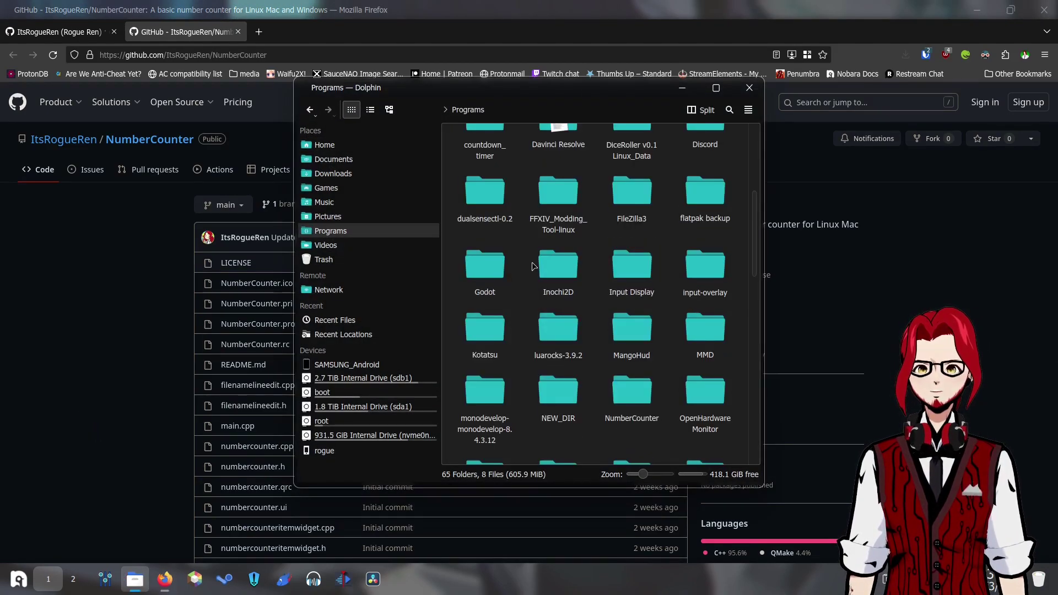
pyautogui.scroll(-3, 532, 266)
pyautogui.doubleClick(631, 214)
pyautogui.doubleClick(475, 152)
pyautogui.click(543, 373)
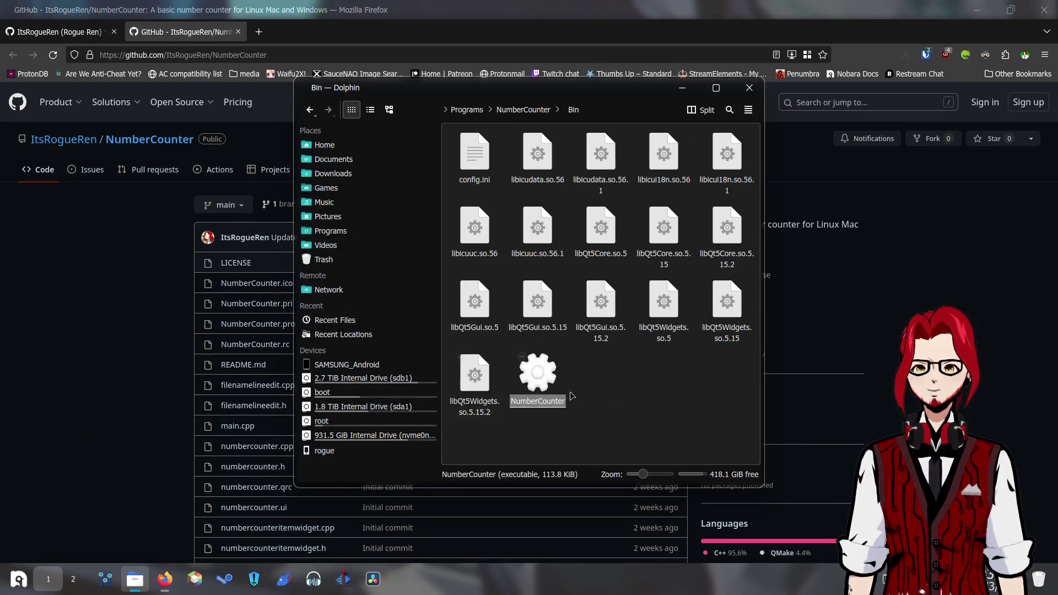
pyautogui.click(602, 376)
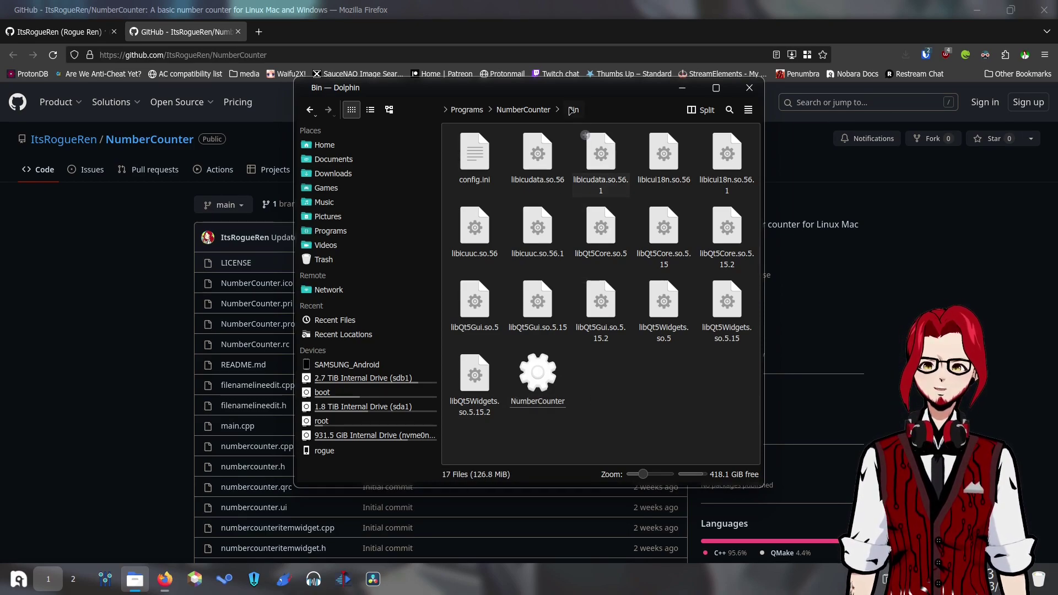
pyautogui.hotkey('alt', 'F4')
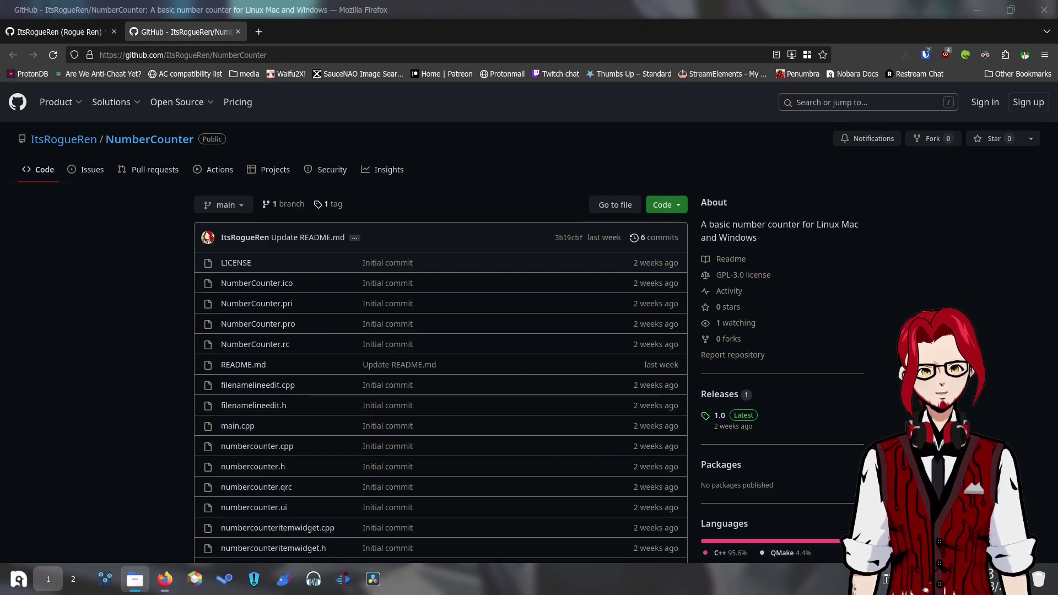
# Step: Switch to NumberCounter, move its window away from the centre of the web page, and check its theme and new-counter options
pyautogui.scroll(-5, 57, 269)
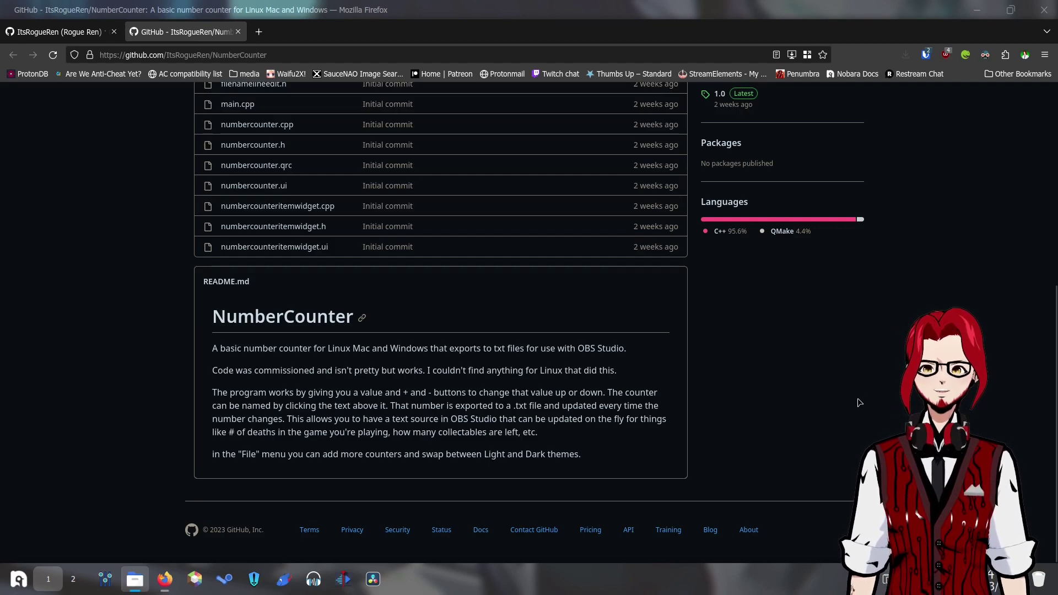
pyautogui.scroll(2, 858, 402)
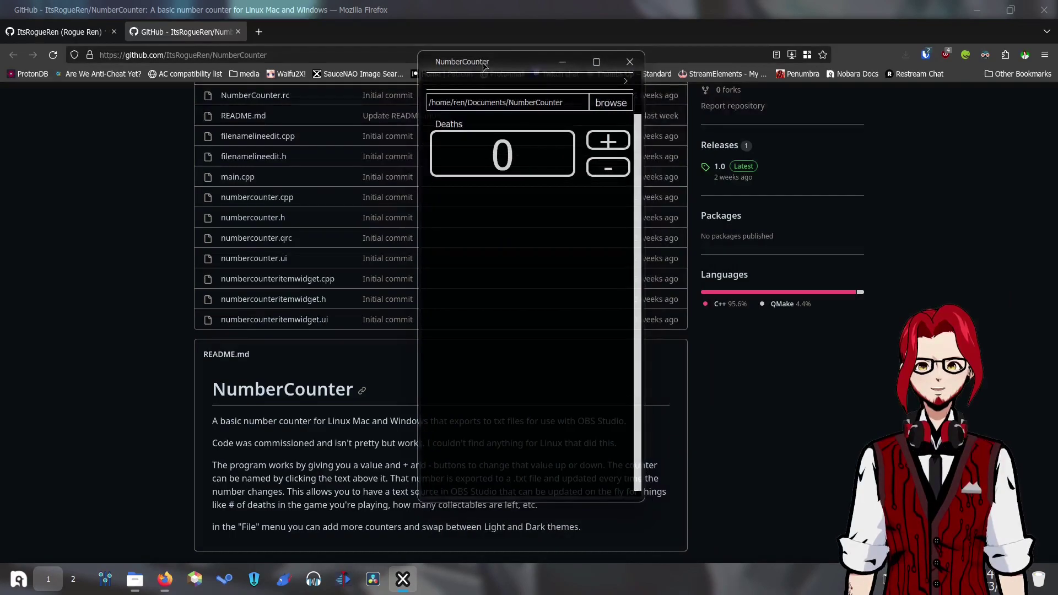
pyautogui.moveTo(479, 76); pyautogui.dragTo(221, 72)
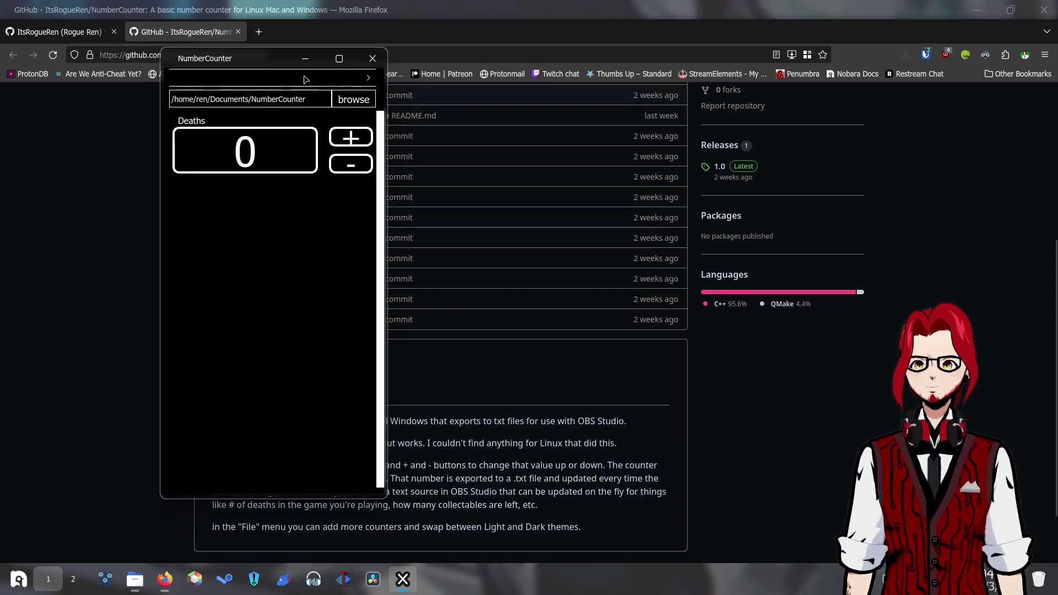
pyautogui.click(369, 79)
pyautogui.moveTo(381, 97)
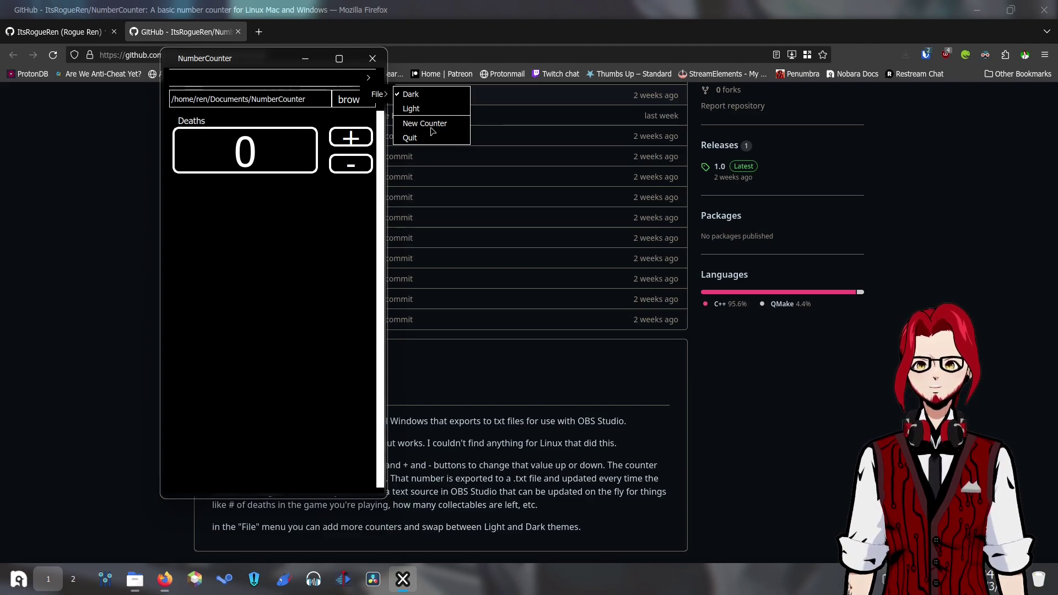
pyautogui.click(225, 247)
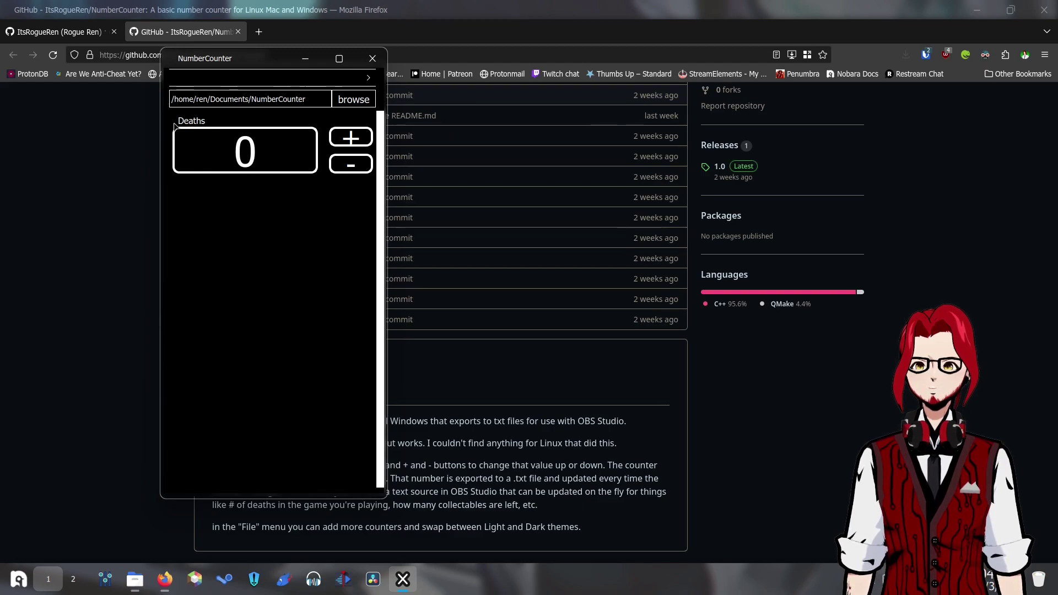
# Step: Rename the Deaths counter as Gym badges
pyautogui.doubleClick(190, 121)
pyautogui.moveTo(213, 120); pyautogui.dragTo(137, 120)
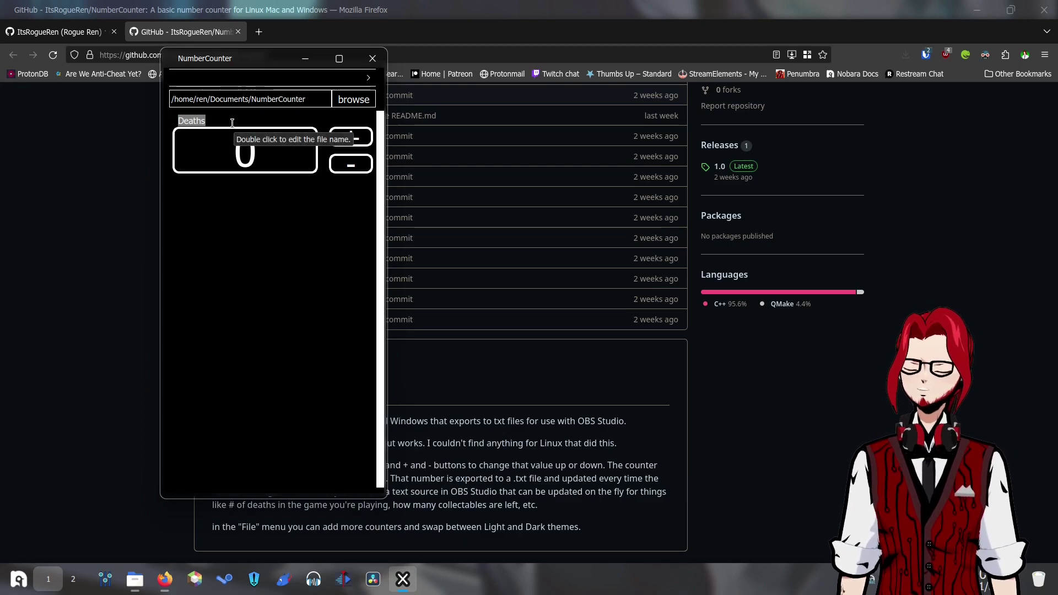
pyautogui.write('Gld')
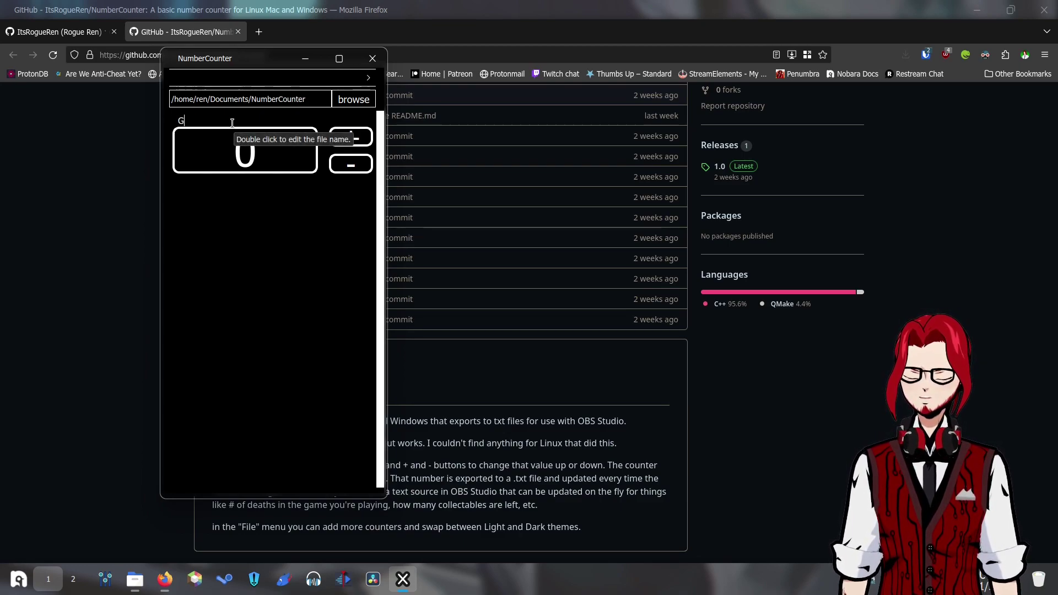
pyautogui.press('BackSpace')
pyautogui.press('BackSpace')
pyautogui.write('ym bades')
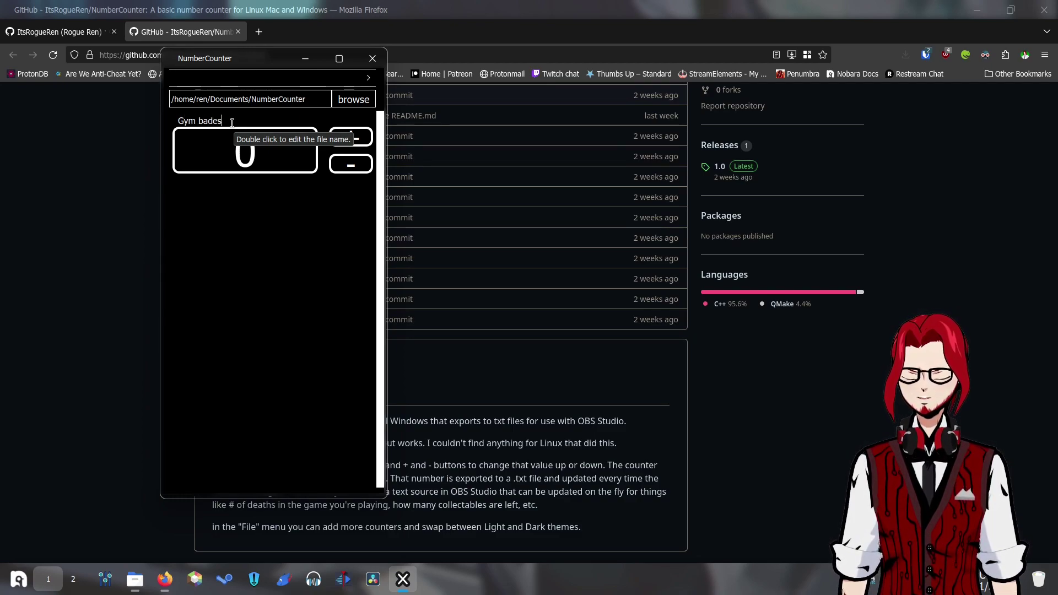
pyautogui.press('BackSpace')
pyautogui.press('BackSpace')
pyautogui.write('ges')
pyautogui.press('Return')
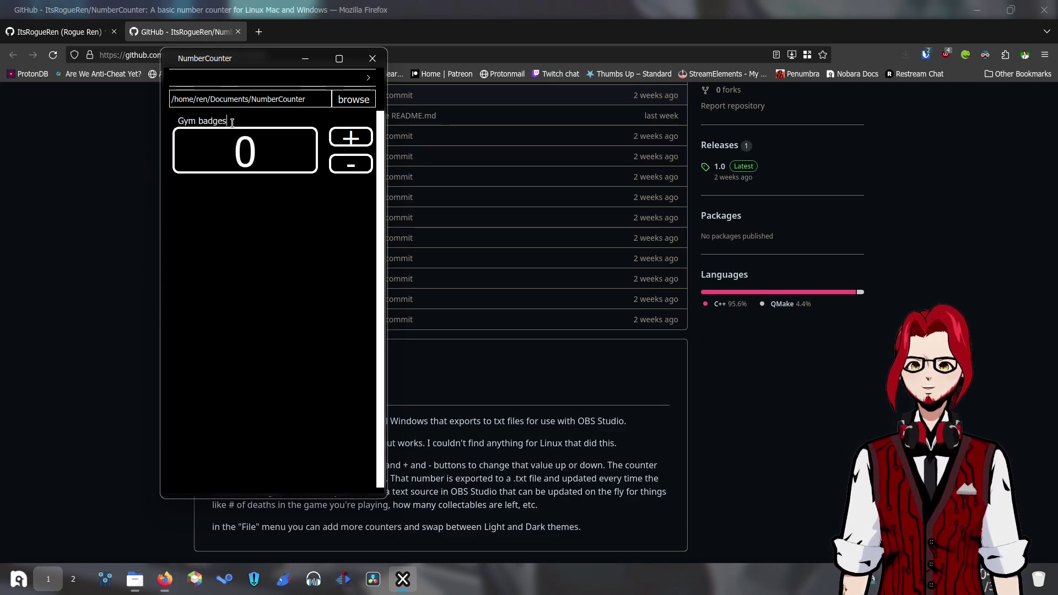
pyautogui.press('Return')
# Step: Rename the counter as GymBadges without a space, and restore its name to Deaths
pyautogui.doubleClick(193, 121)
pyautogui.write('G')
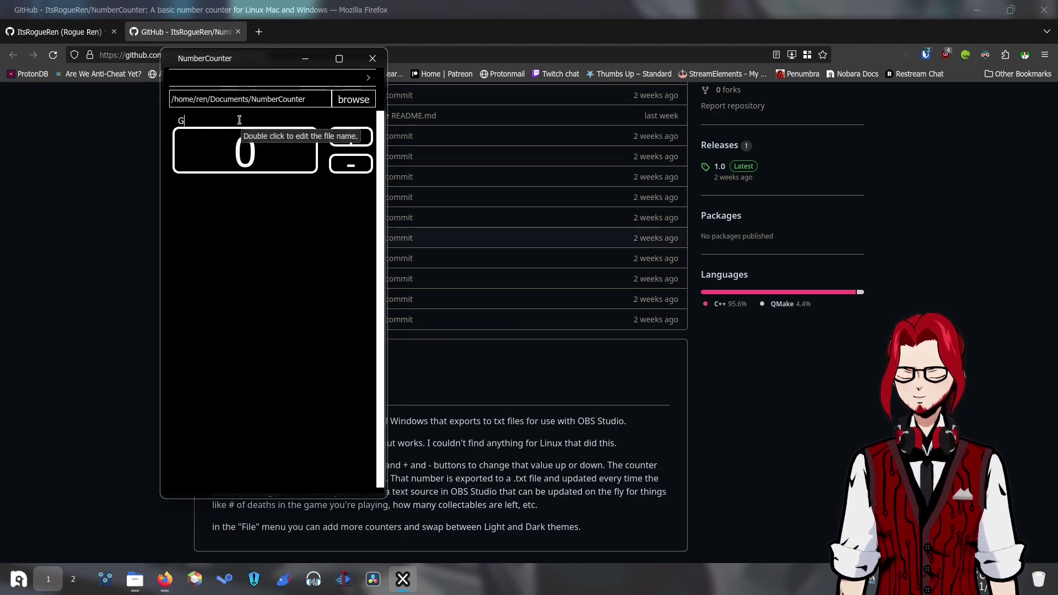
pyautogui.write('ymBadges')
pyautogui.press('Return')
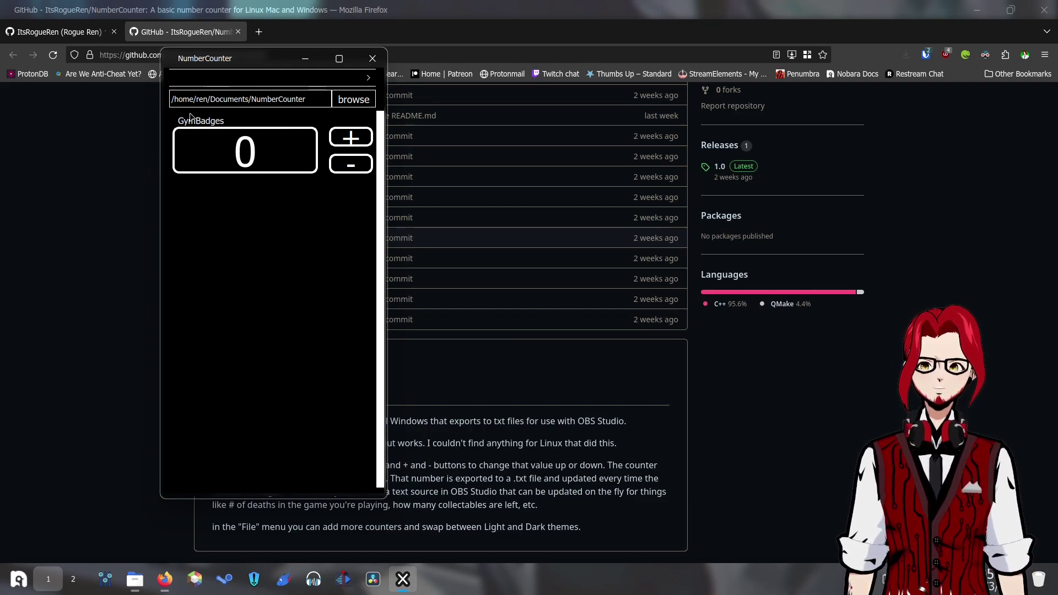
pyautogui.doubleClick(208, 122)
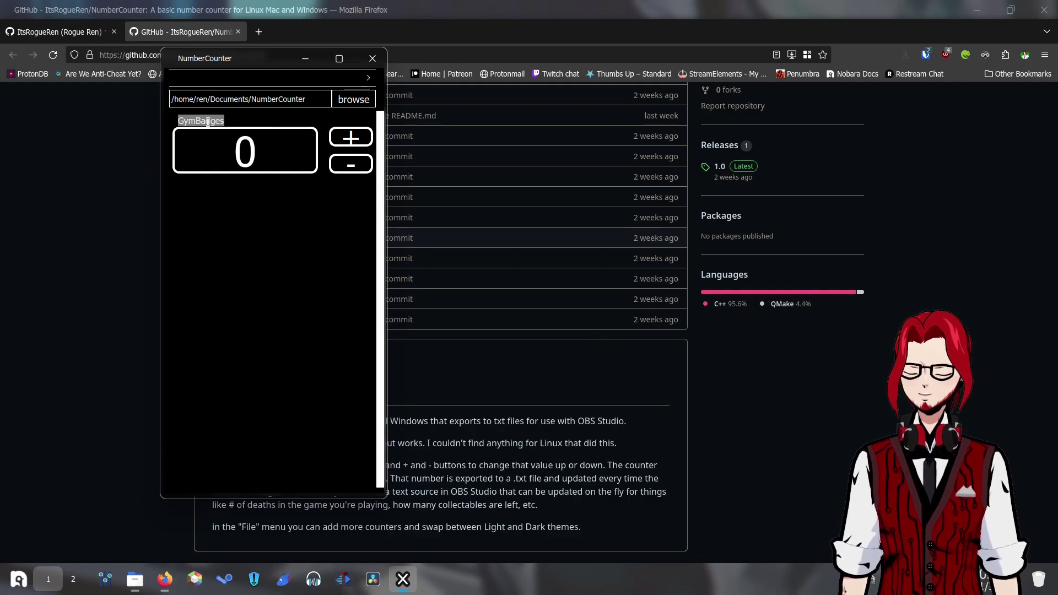
pyautogui.write('Deaths')
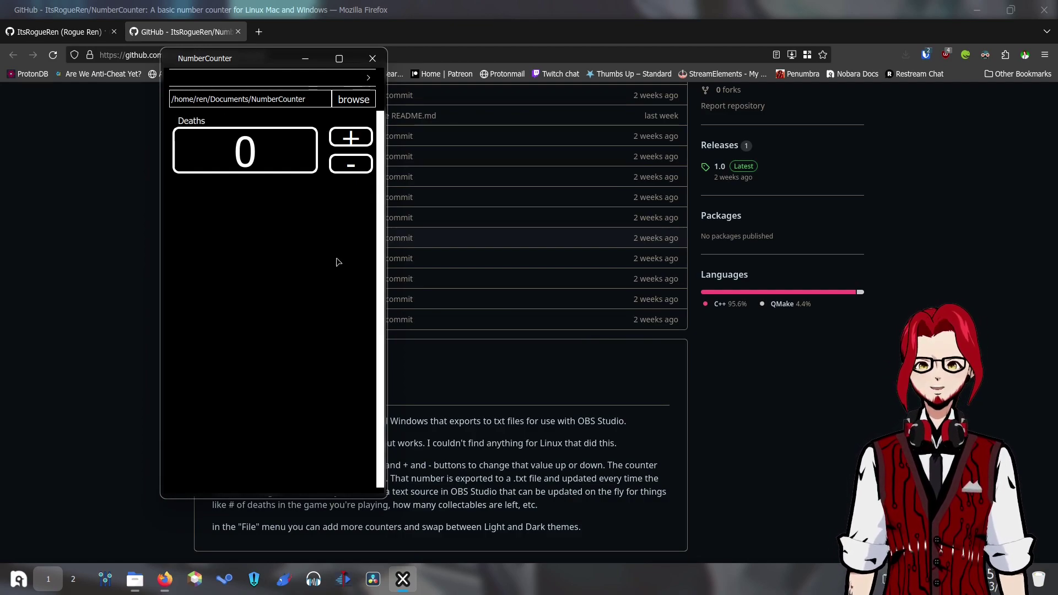
# Step: Raise the Deaths counter repeatedly and lower it back to 0
pyautogui.click(356, 142)
pyautogui.doubleClick(356, 141)
pyautogui.tripleClick(355, 141)
pyautogui.doubleClick(355, 141)
pyautogui.doubleClick(356, 141)
pyautogui.tripleClick(356, 141)
pyautogui.click(355, 141)
pyautogui.click(353, 167)
pyautogui.click(353, 167)
pyautogui.tripleClick(354, 167)
pyautogui.doubleClick(353, 168)
pyautogui.doubleClick(353, 167)
pyautogui.doubleClick(353, 167)
pyautogui.doubleClick(353, 167)
pyautogui.click(352, 167)
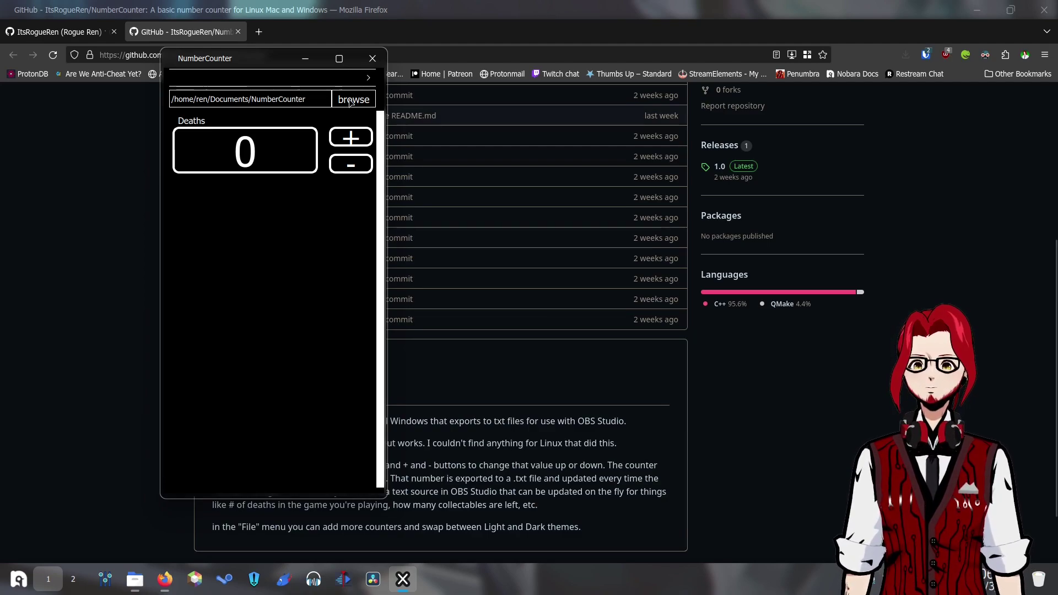
# Step: Add a new counter below Deaths and name it Gyms
pyautogui.click(370, 78)
pyautogui.moveTo(378, 94)
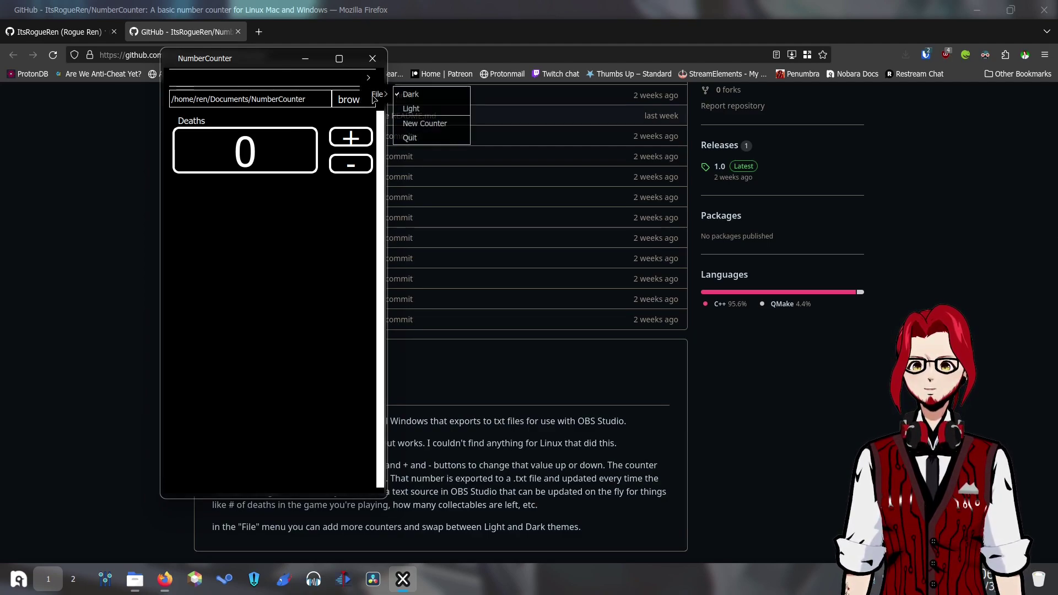
pyautogui.click(439, 126)
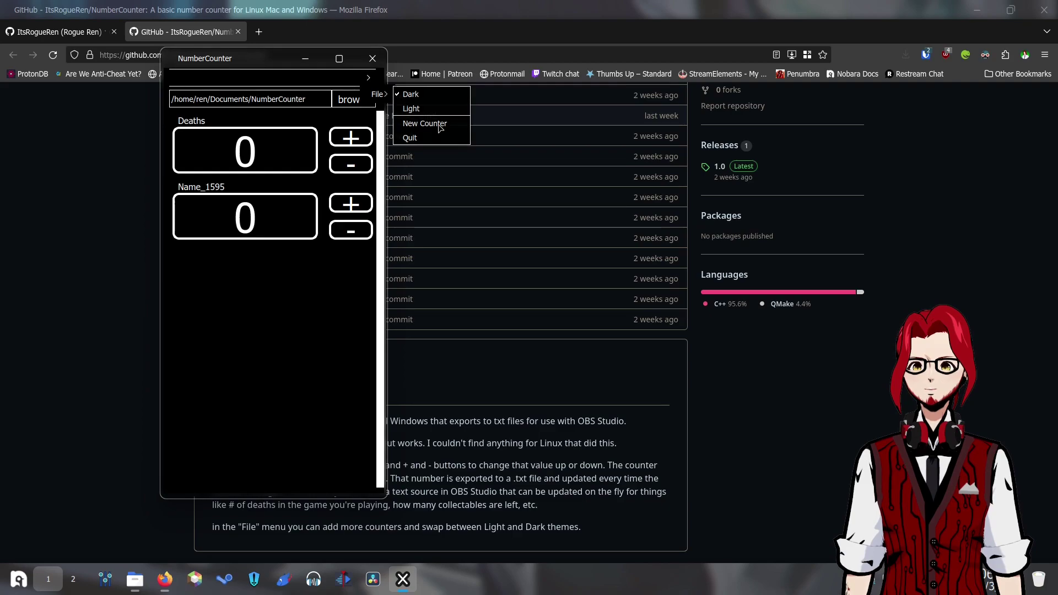
pyautogui.doubleClick(210, 188)
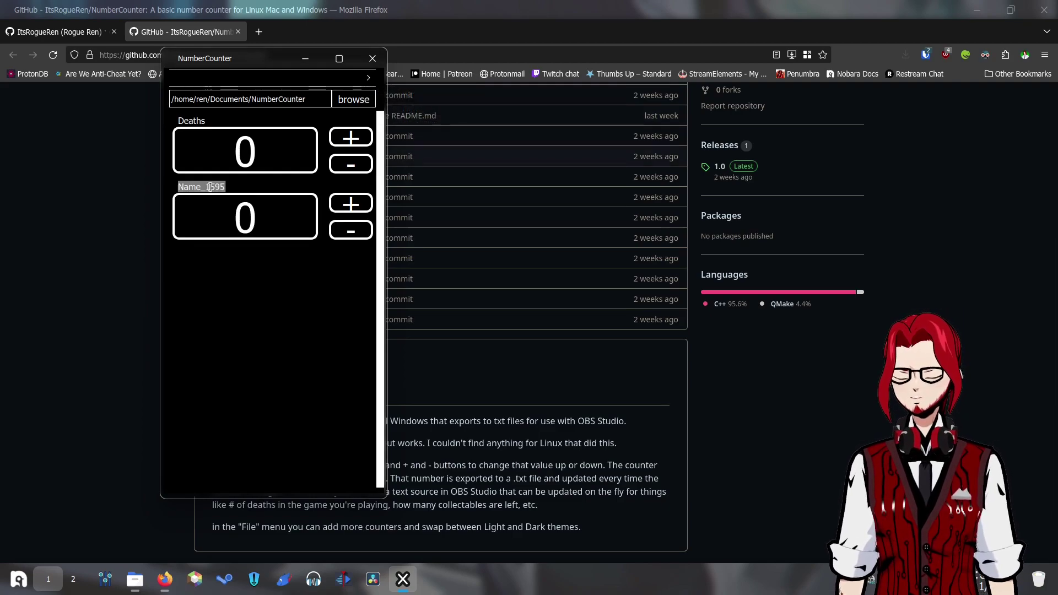
pyautogui.write('Gyms')
# Step: Raise the Gyms counter to 5 and the Deaths counter to 3
pyautogui.click(353, 204)
pyautogui.click(353, 204)
pyautogui.click(352, 204)
pyautogui.click(353, 204)
pyautogui.click(353, 204)
pyautogui.click(355, 140)
pyautogui.click(355, 141)
pyautogui.click(356, 141)
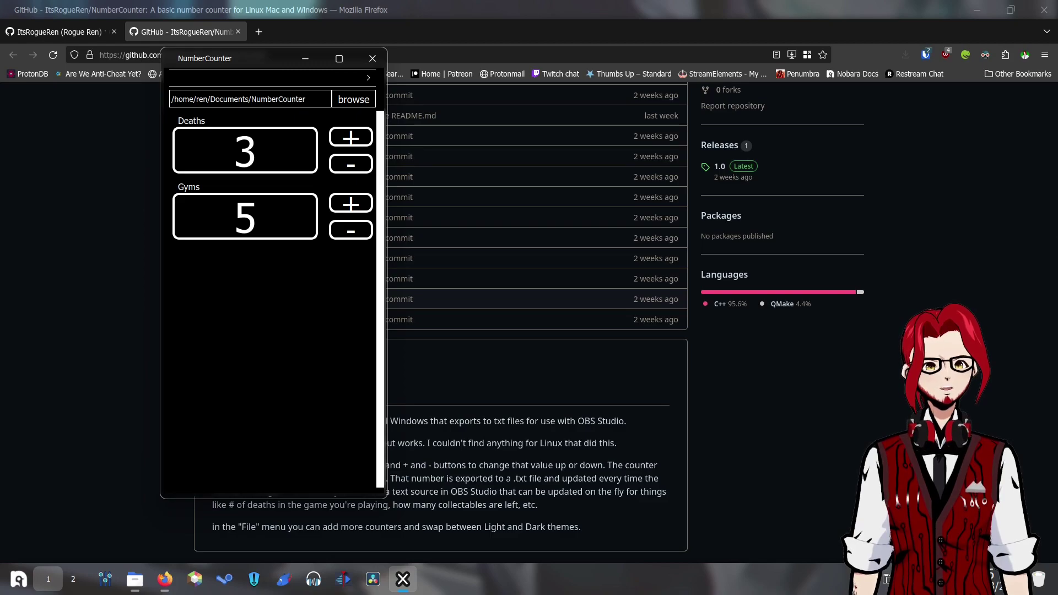
# Step: Switch to Dolphin, open Deaths.txt and Gyms.txt in Kate to check the exported values, and quit Kate
pyautogui.hotkey('alt', 'Tab')
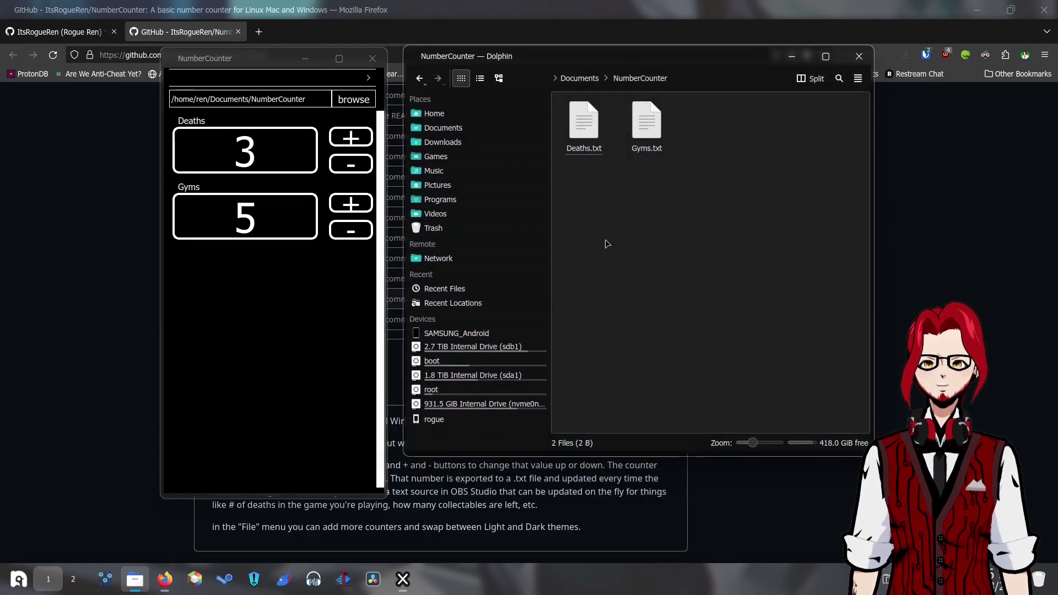
pyautogui.click(582, 129)
pyautogui.doubleClick(581, 128)
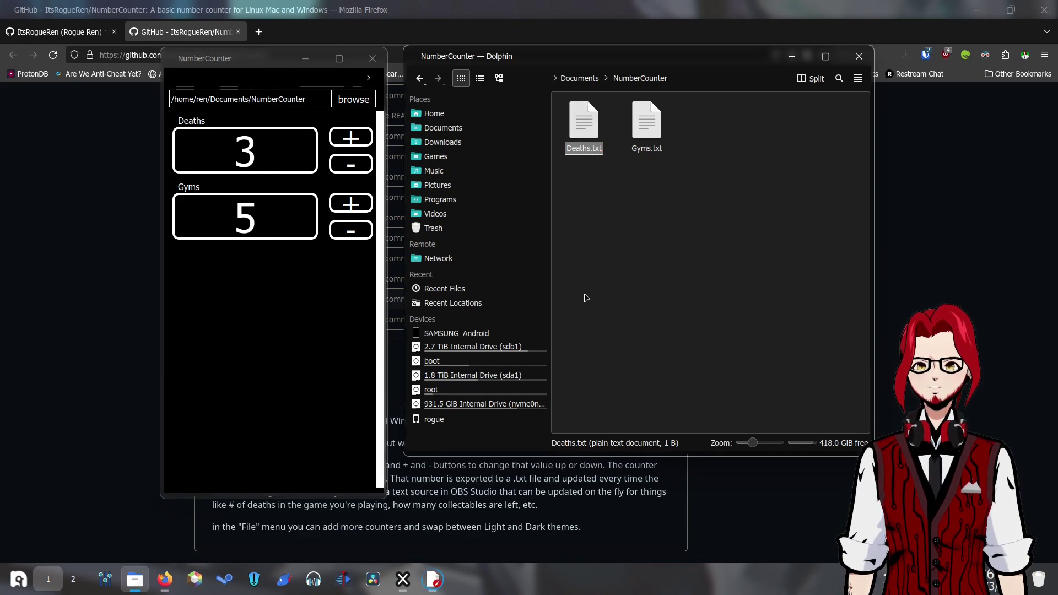
pyautogui.moveTo(605, 118); pyautogui.dragTo(585, 172)
pyautogui.click(647, 123)
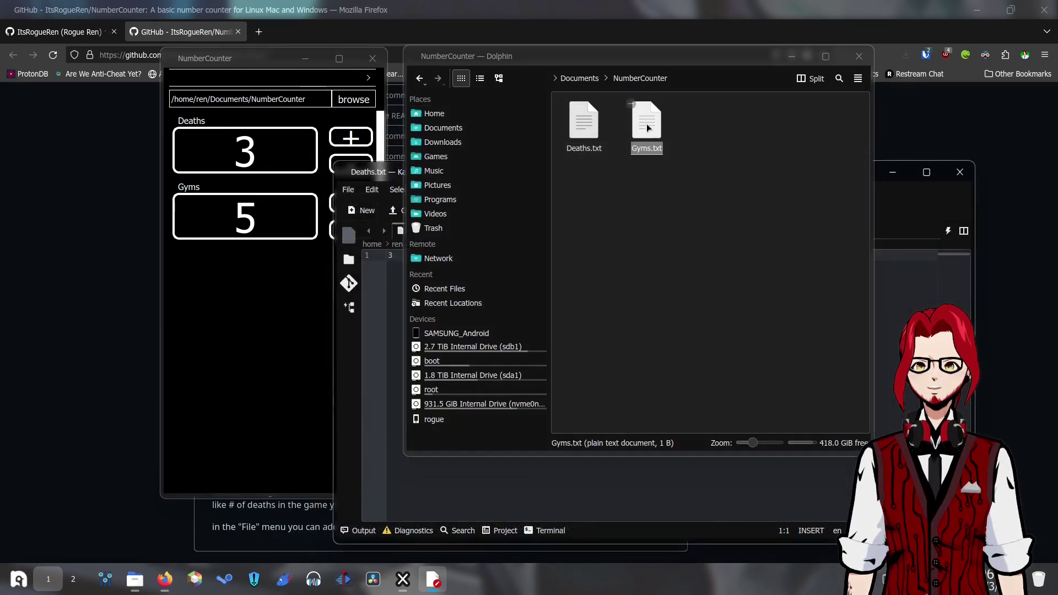
pyautogui.click(367, 173)
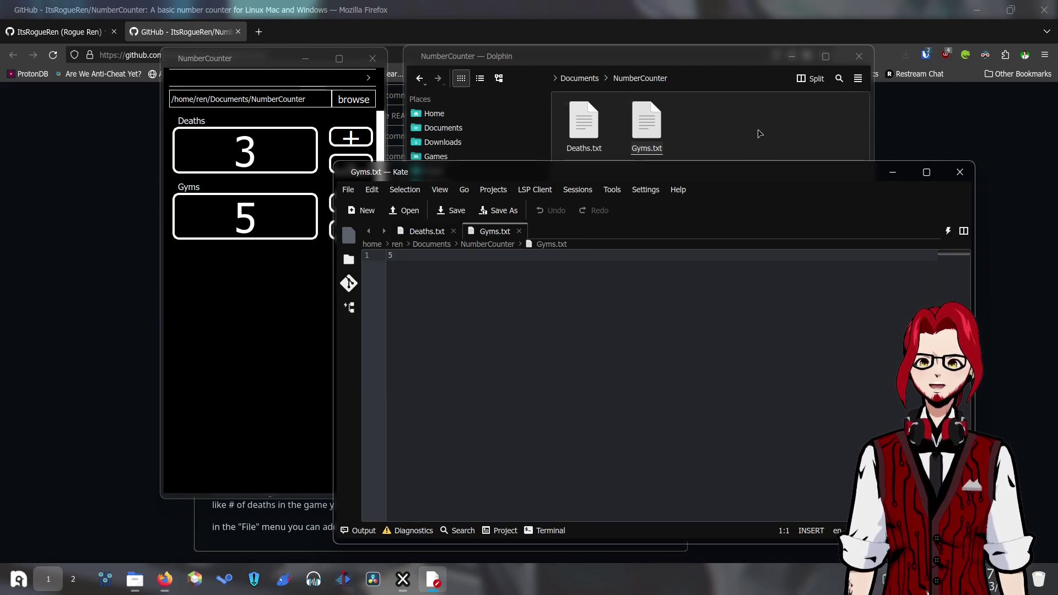
pyautogui.hotkey('ctrl', 'q')
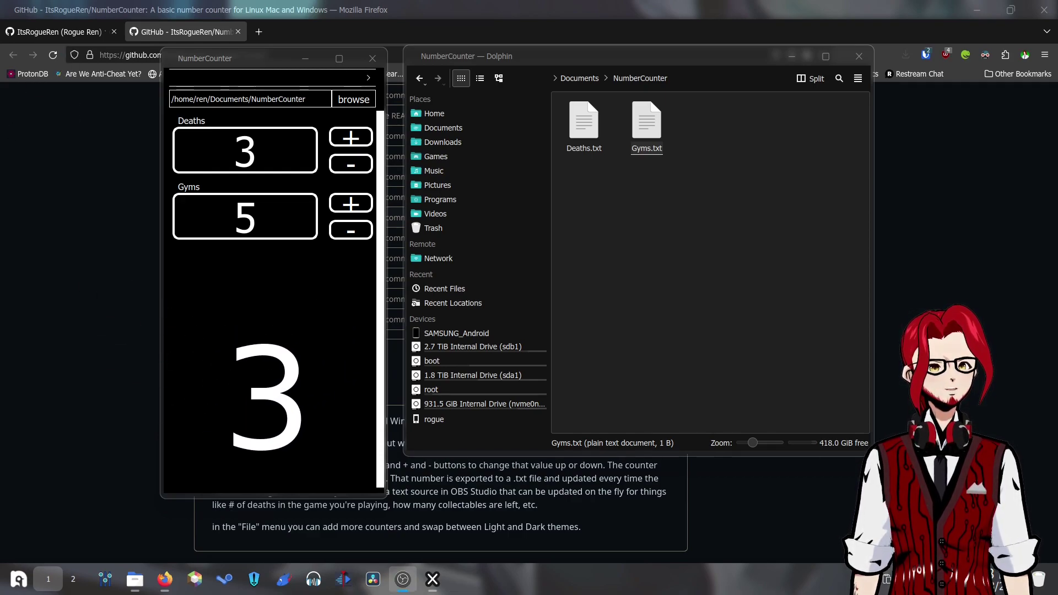
# Step: Raise and lower the Deaths counter to demonstrate the on-screen text source, ending at 6
pyautogui.click(365, 139)
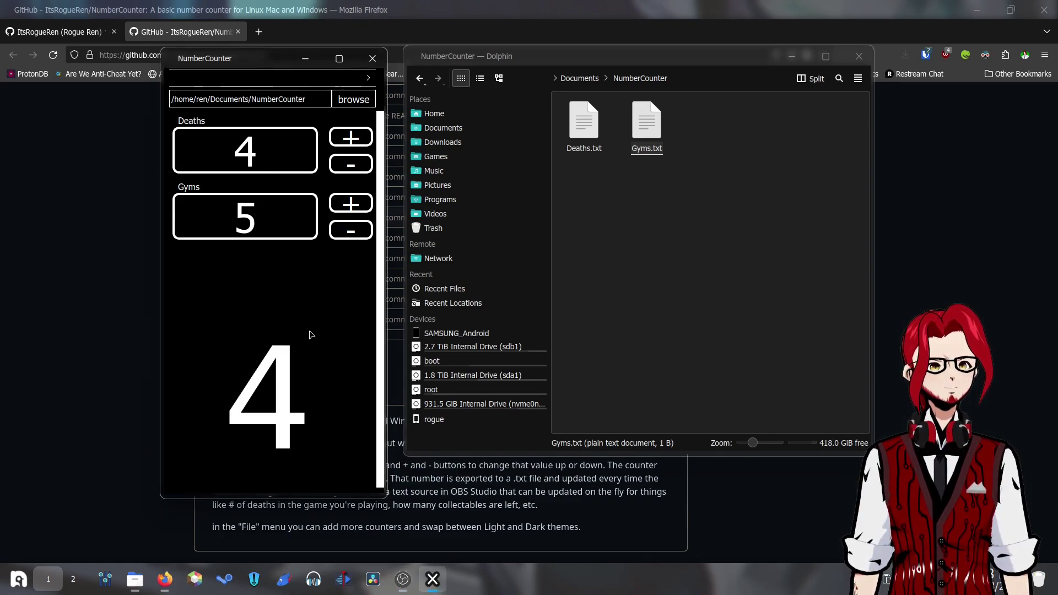
pyautogui.click(359, 165)
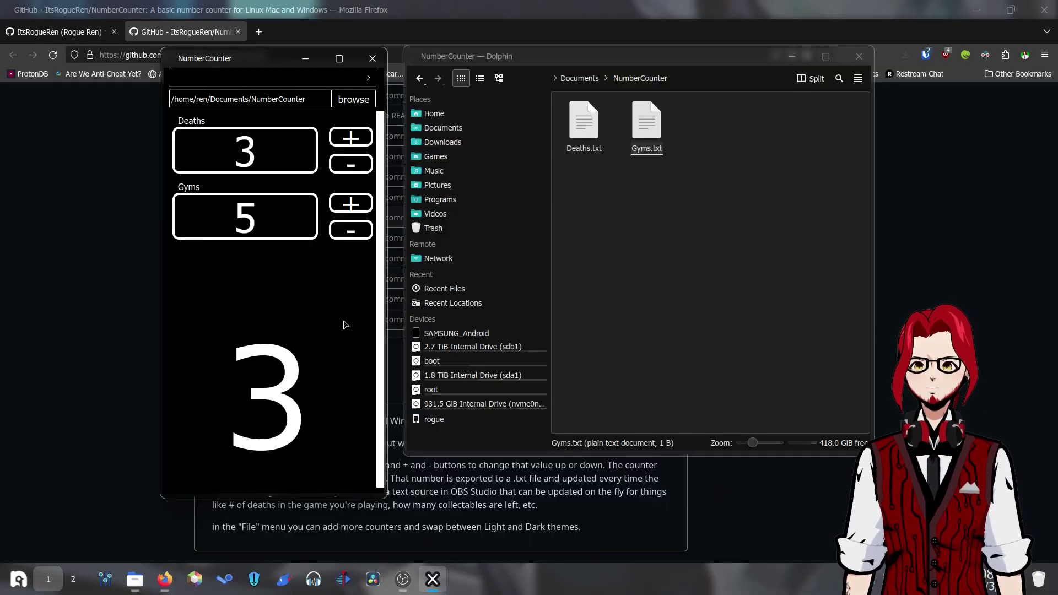
pyautogui.click(350, 142)
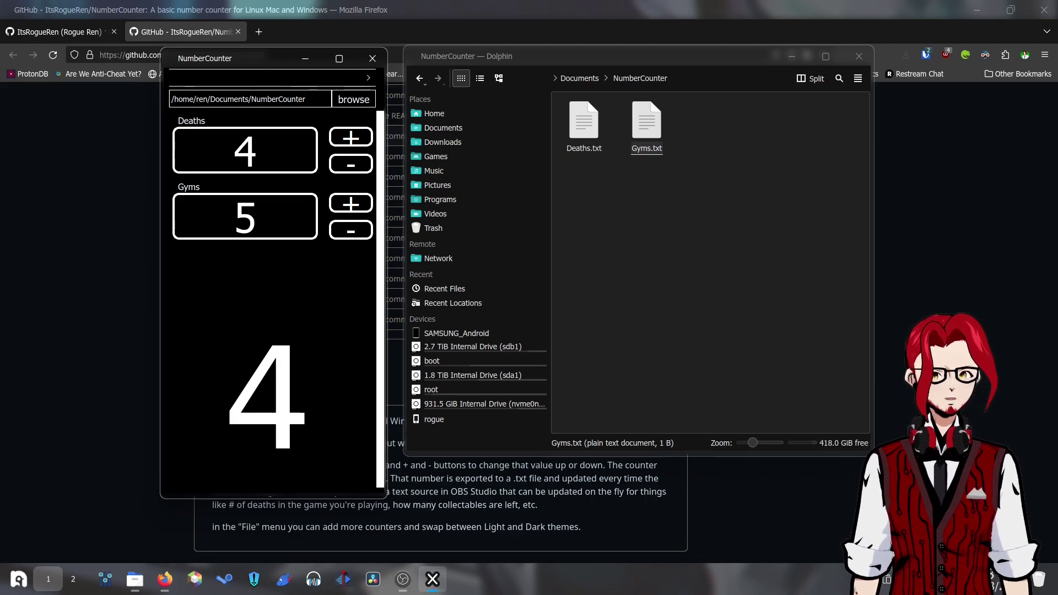
pyautogui.click(352, 138)
pyautogui.click(351, 138)
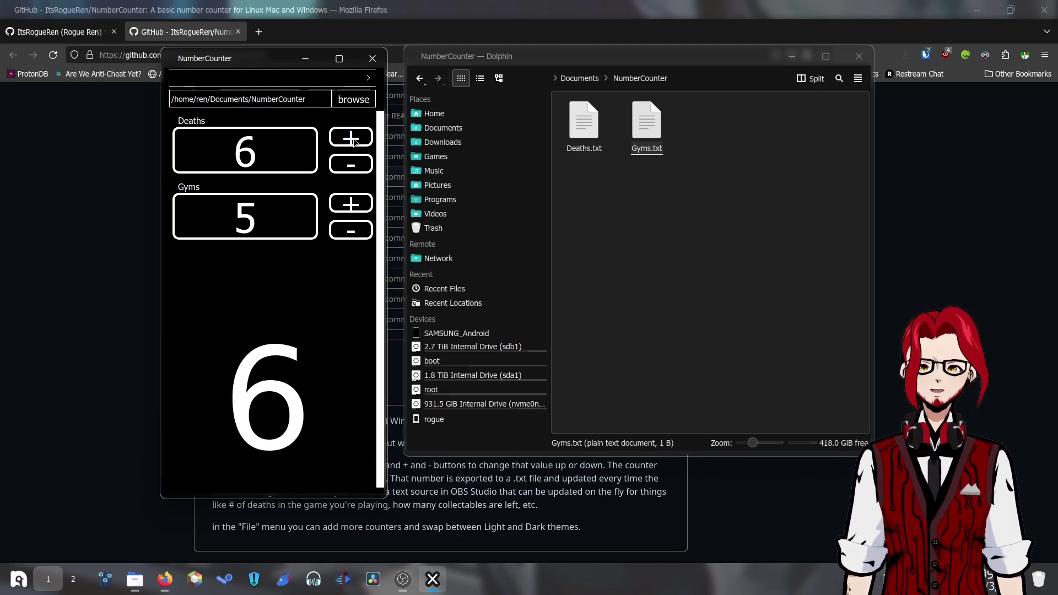
pyautogui.click(353, 141)
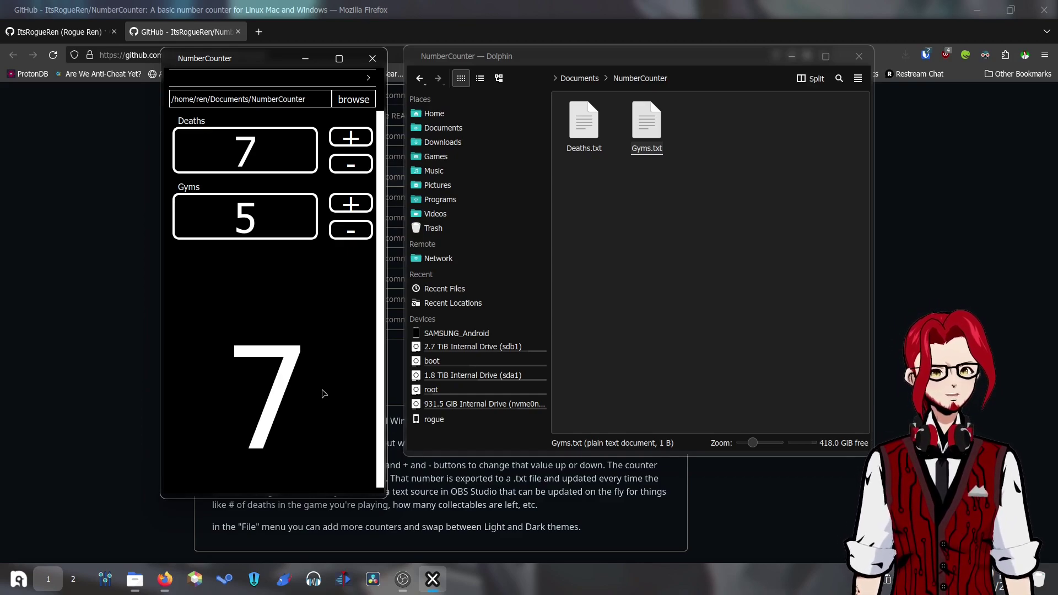
pyautogui.click(361, 172)
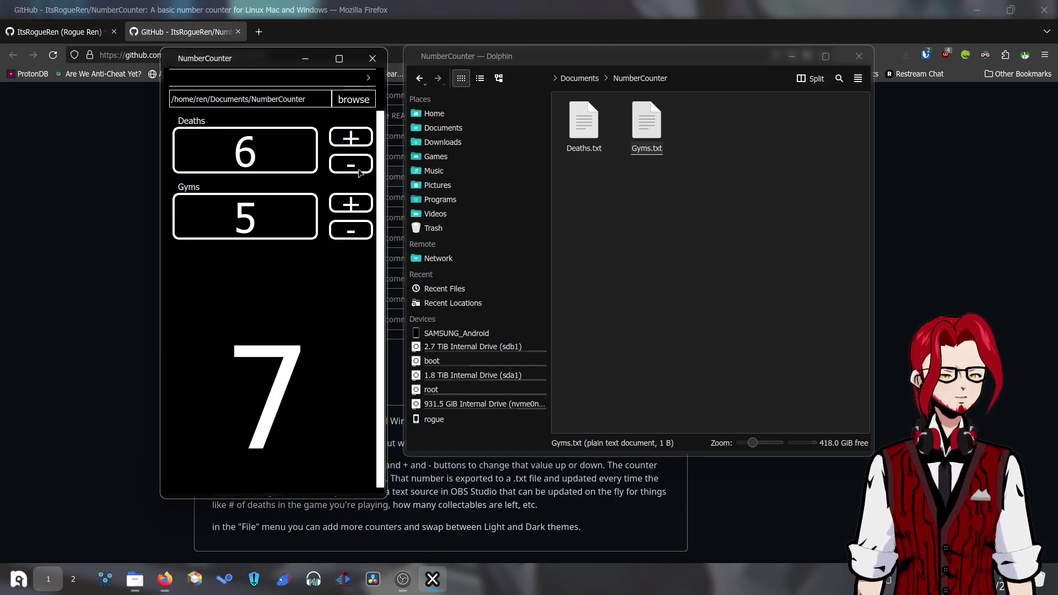
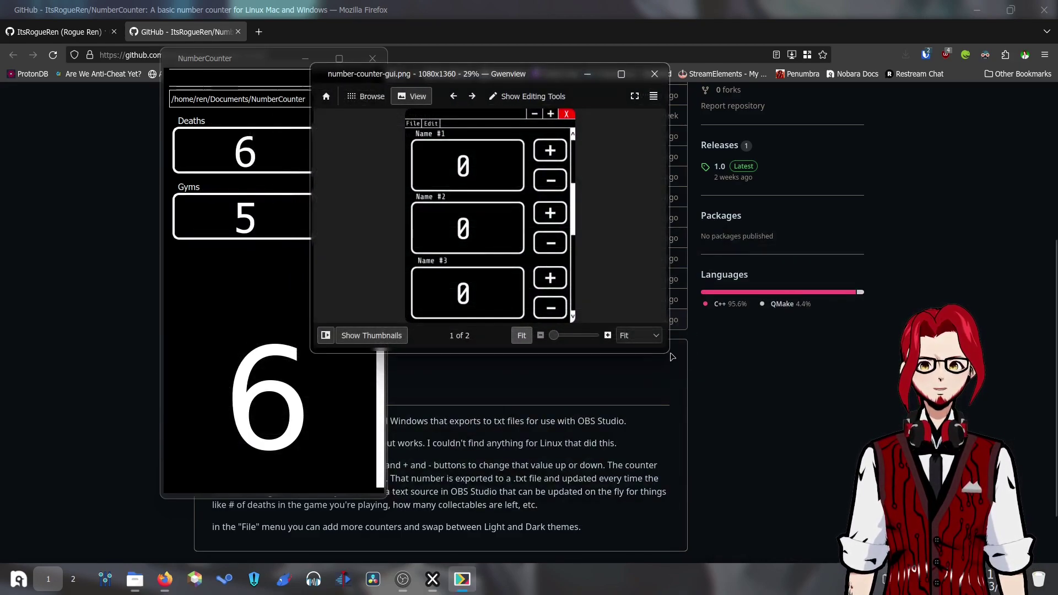
# Step: Enlarge the Gwenview window showing number-counter-gui.png and arrange it beside the NumberCounter window
pyautogui.moveTo(614, 359); pyautogui.dragTo(615, 526)
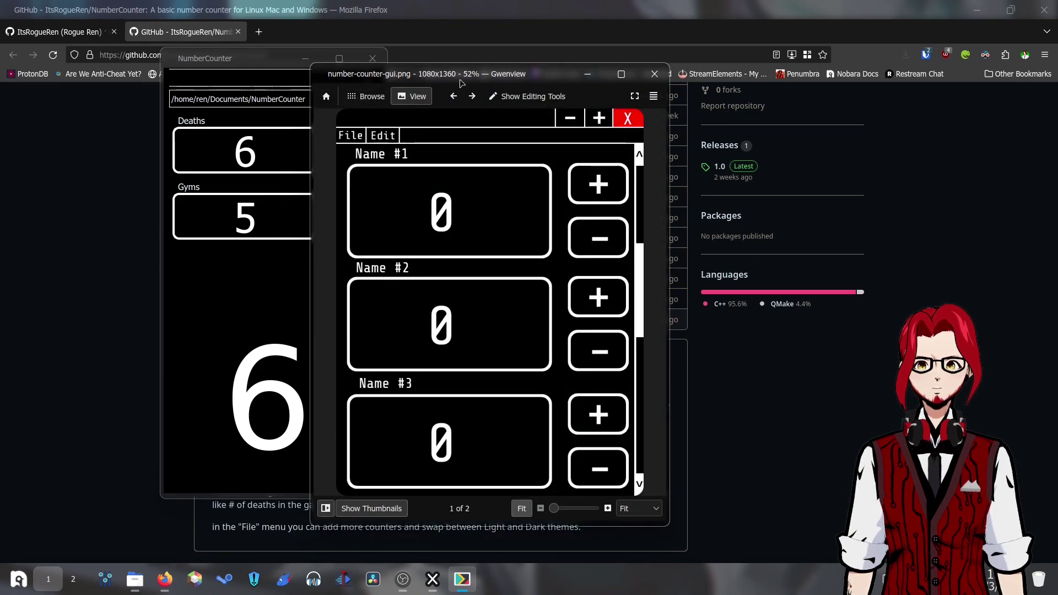
pyautogui.moveTo(460, 75); pyautogui.dragTo(543, 67)
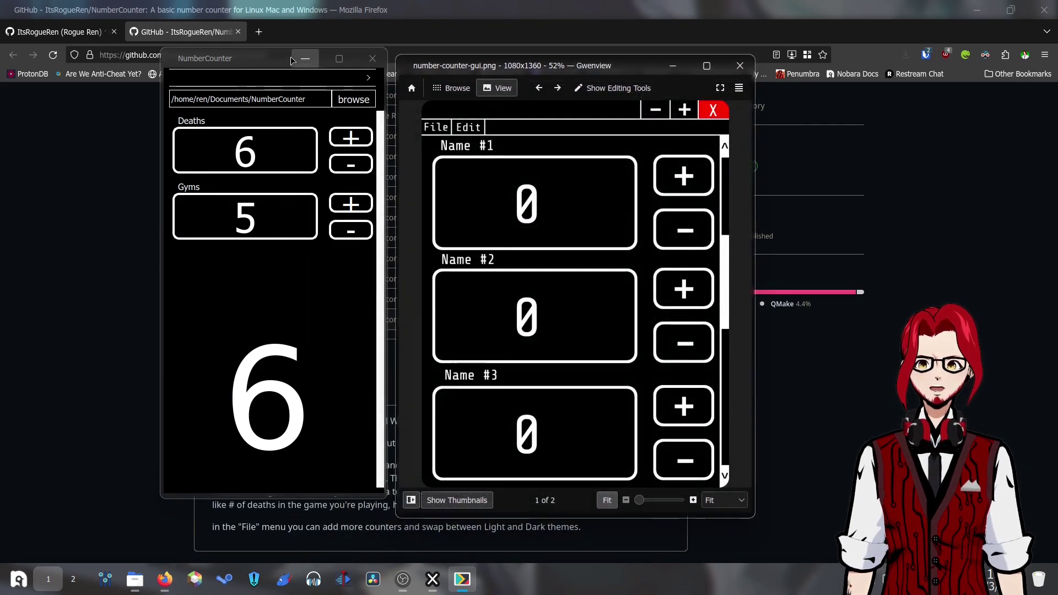
pyautogui.moveTo(270, 57); pyautogui.dragTo(247, 76)
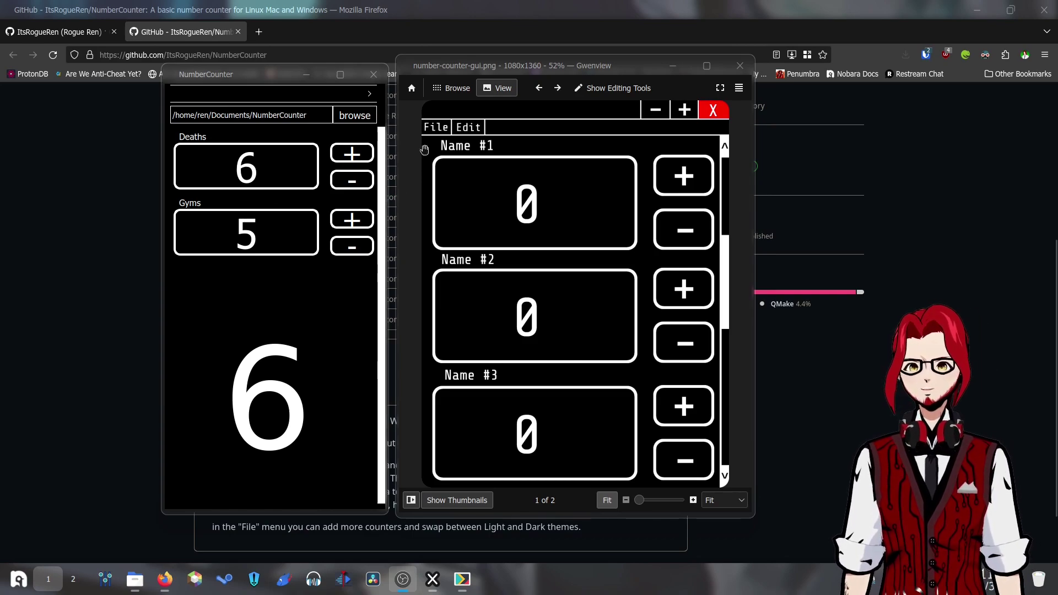
# Step: Check the theme, new-counter and quit options in NumberCounter without choosing any
pyautogui.click(371, 96)
pyautogui.moveTo(381, 115)
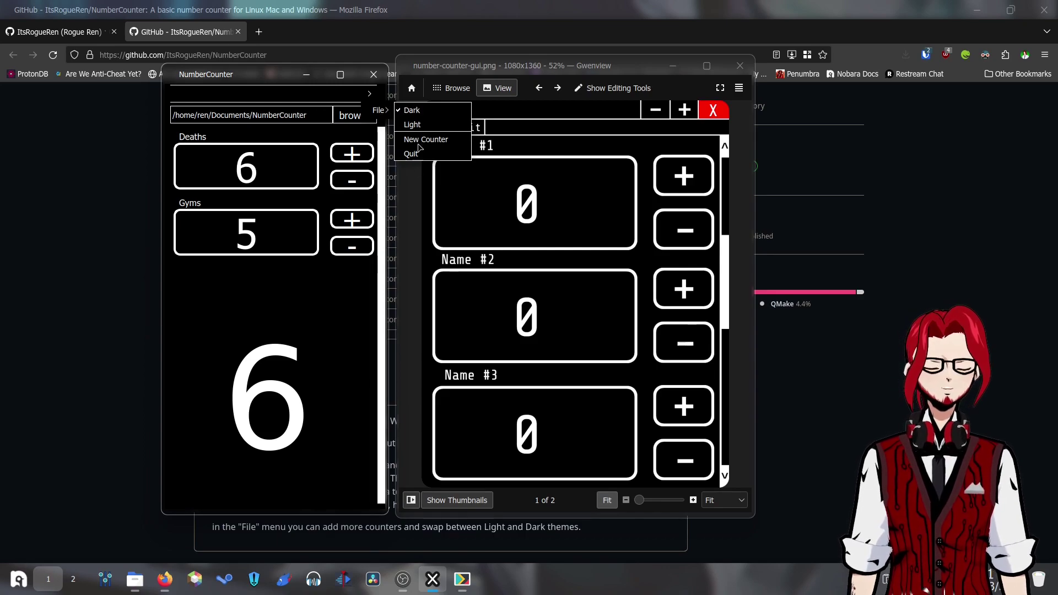
pyautogui.click(325, 103)
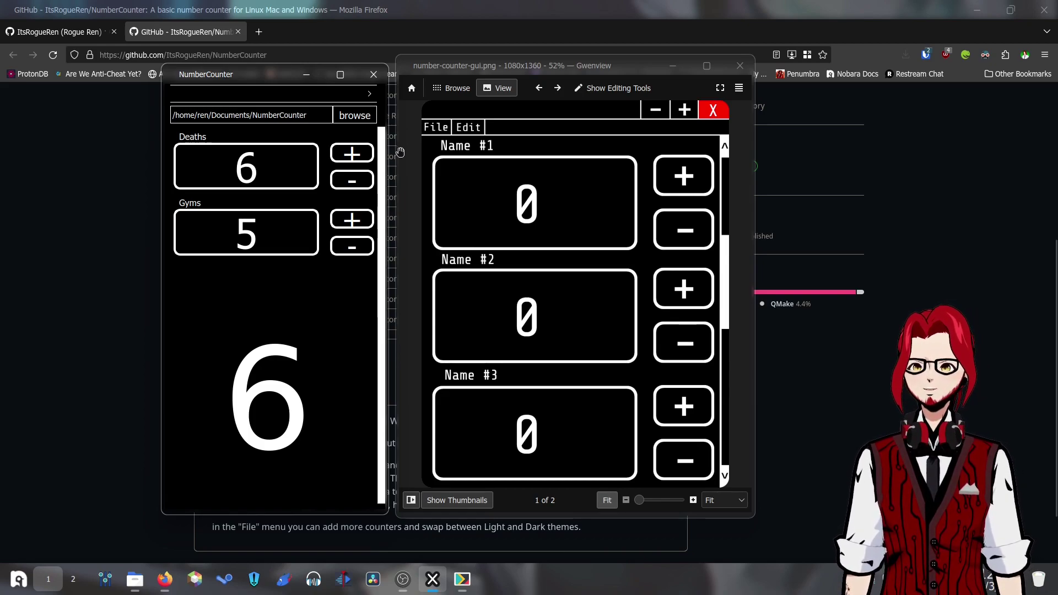
# Step: Add four new counters below Gyms in NumberCounter
pyautogui.click(370, 93)
pyautogui.moveTo(381, 113)
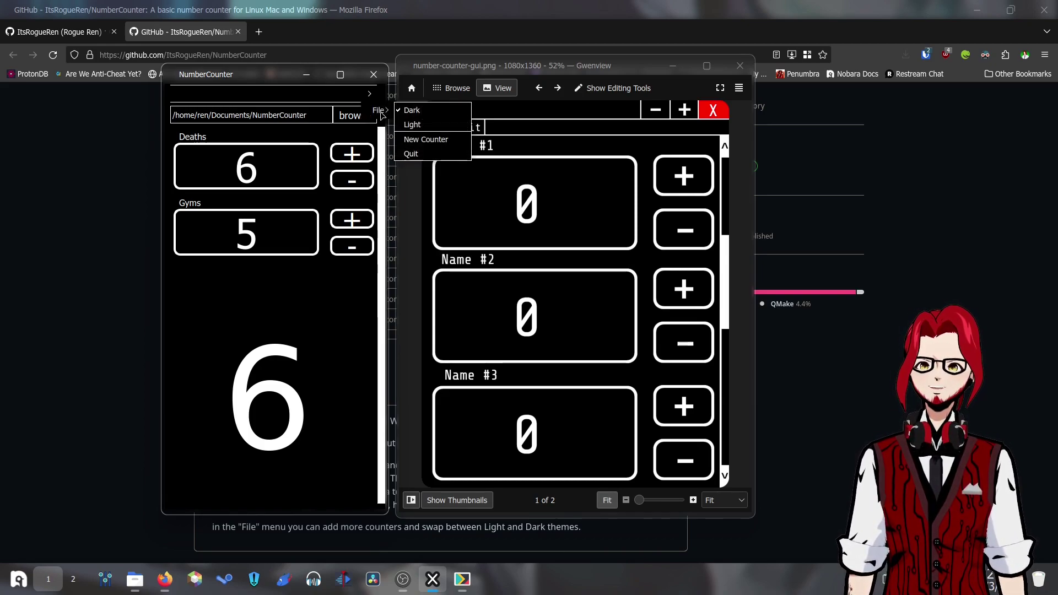
pyautogui.click(426, 140)
pyautogui.click(426, 140)
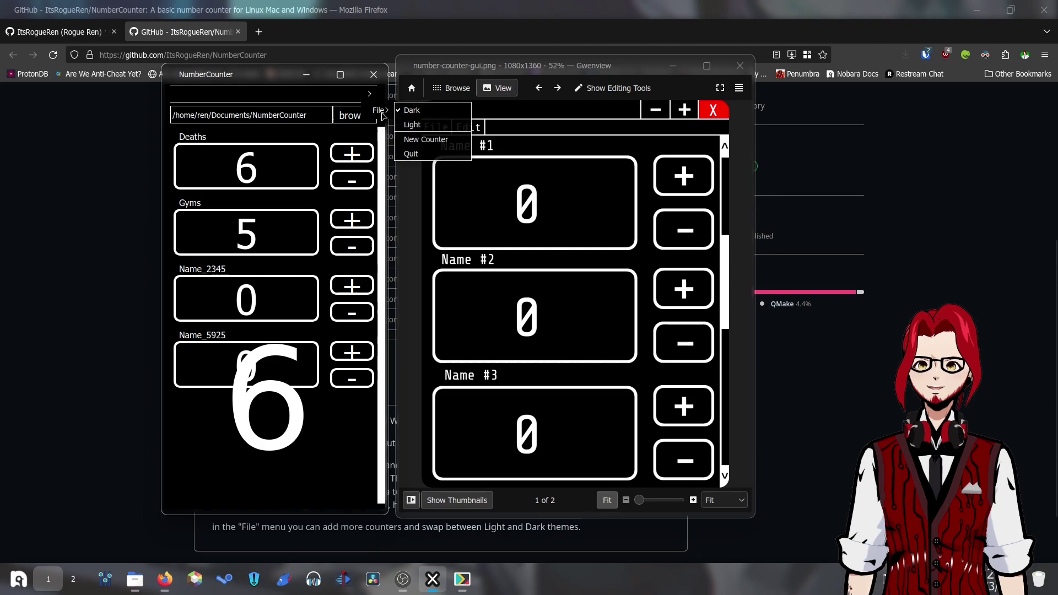
pyautogui.click(420, 141)
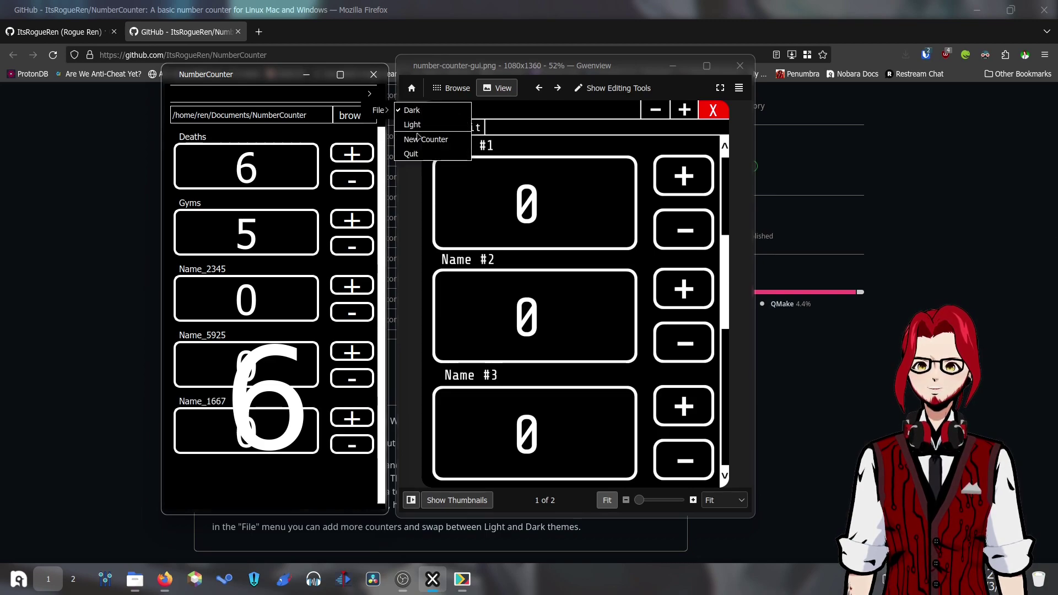
pyautogui.click(422, 140)
# Step: Look through the full list of counters in NumberCounter from Deaths to the last one added
pyautogui.scroll(-1, 386, 279)
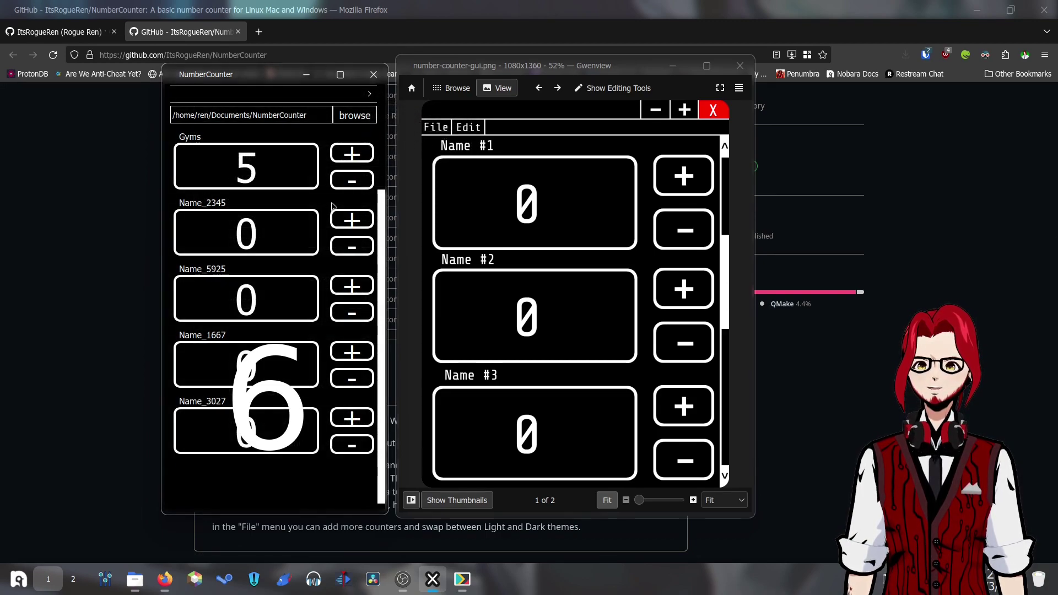
pyautogui.scroll(1, 386, 278)
pyautogui.scroll(-1, 358, 243)
pyautogui.scroll(1, 333, 206)
pyautogui.scroll(-1, 332, 206)
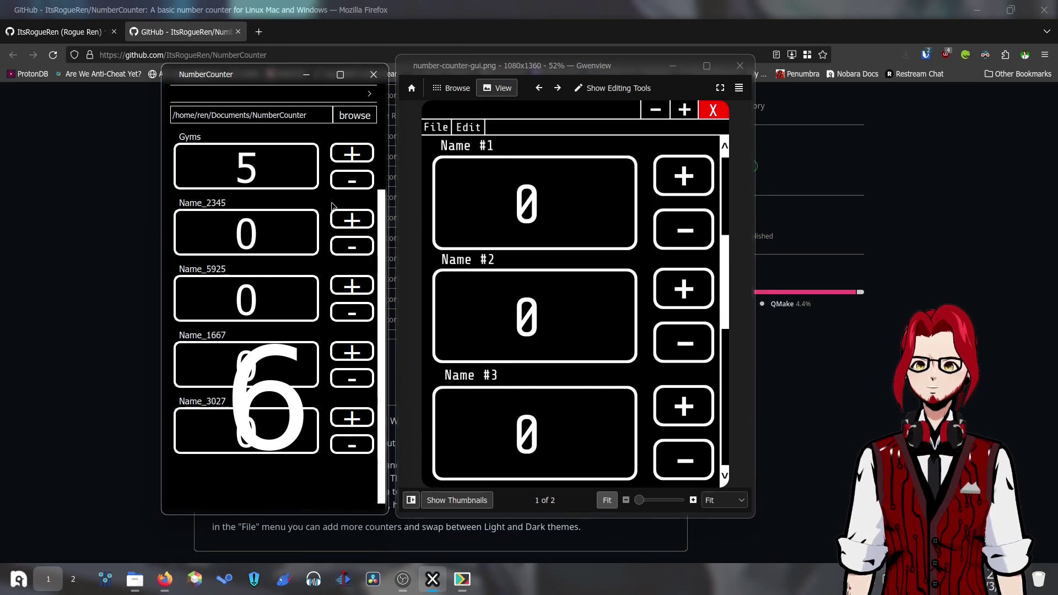
pyautogui.scroll(1, 332, 207)
pyautogui.scroll(-1, 332, 206)
pyautogui.scroll(1, 332, 206)
pyautogui.scroll(-1, 332, 207)
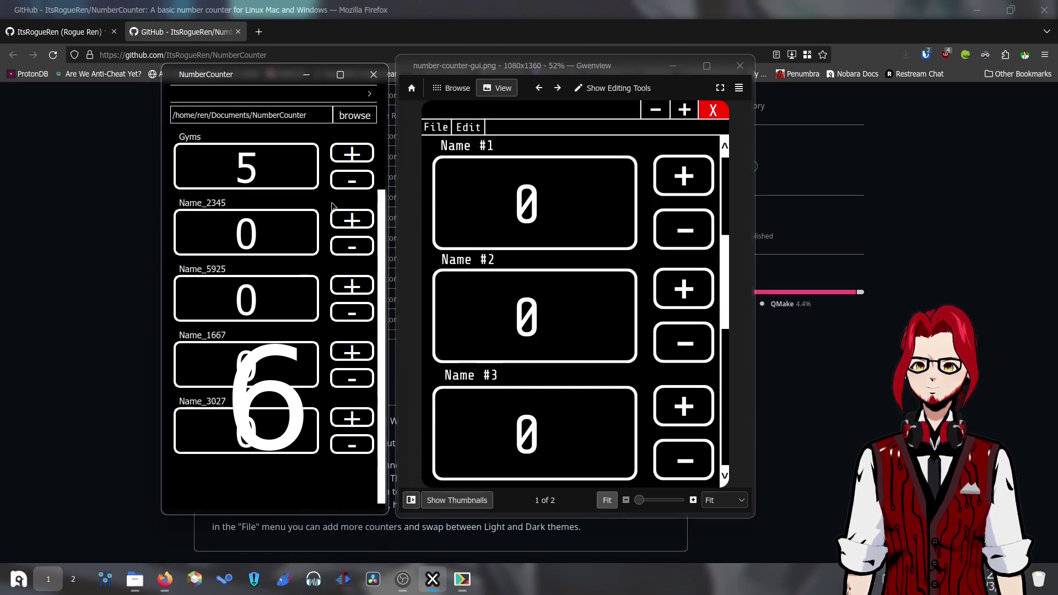
pyautogui.scroll(1, 333, 206)
pyautogui.scroll(-1, 332, 207)
pyautogui.scroll(1, 332, 207)
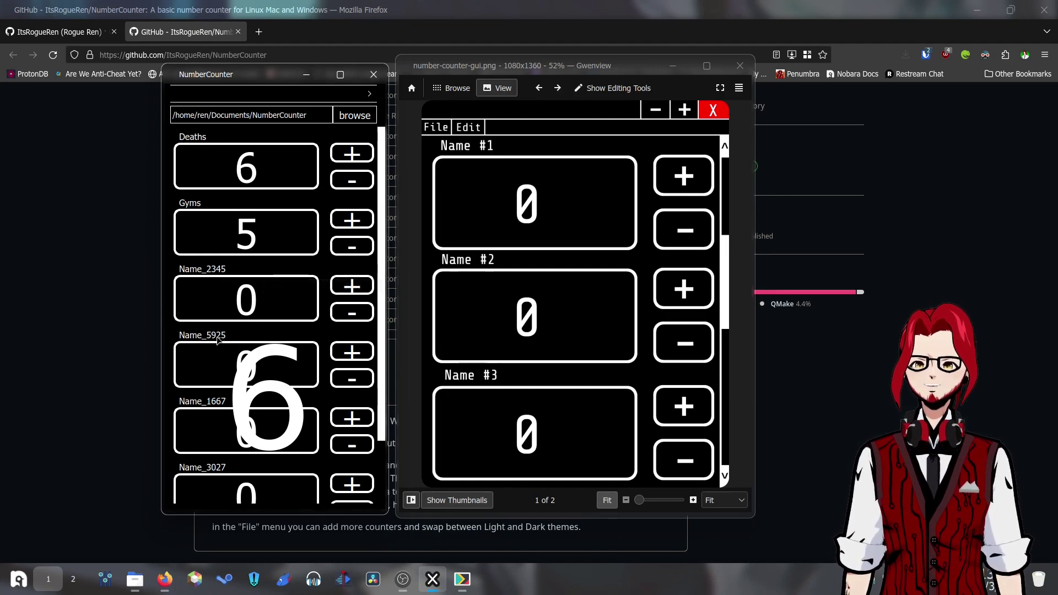
pyautogui.scroll(-1, 265, 325)
pyautogui.scroll(1, 239, 346)
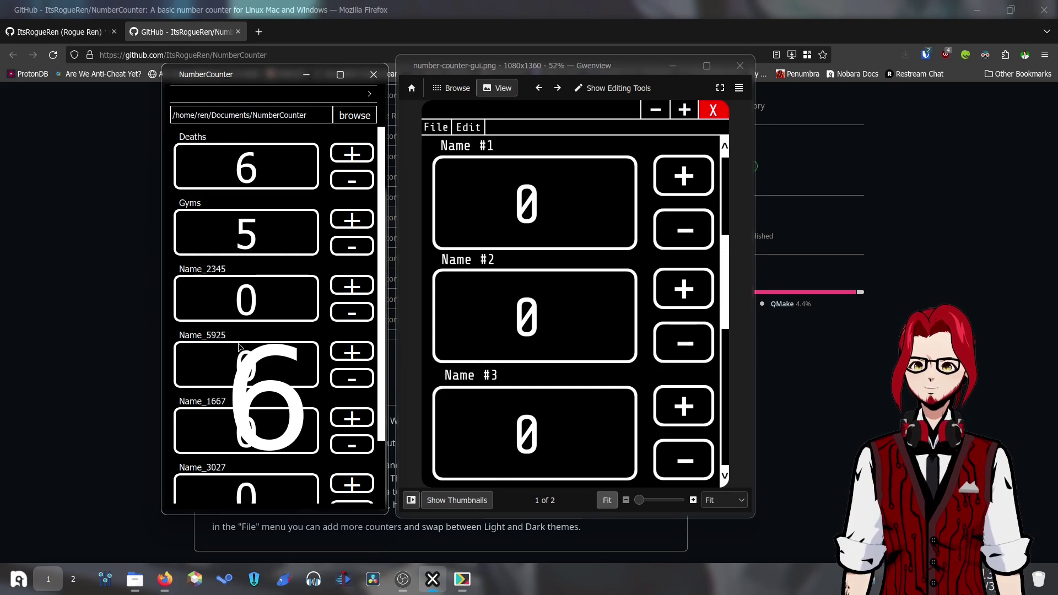
pyautogui.scroll(-1, 238, 345)
pyautogui.scroll(1, 236, 342)
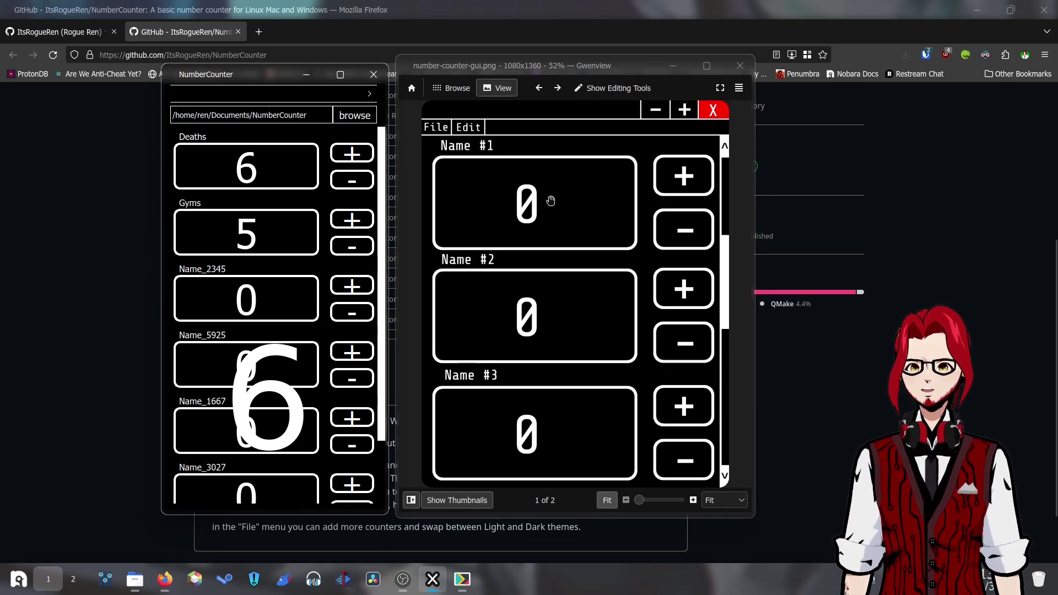
# Step: Quit the image viewer, view the assets of release 1.0 on GitHub, and return to the repository page
pyautogui.hotkey('ctrl', 'q')
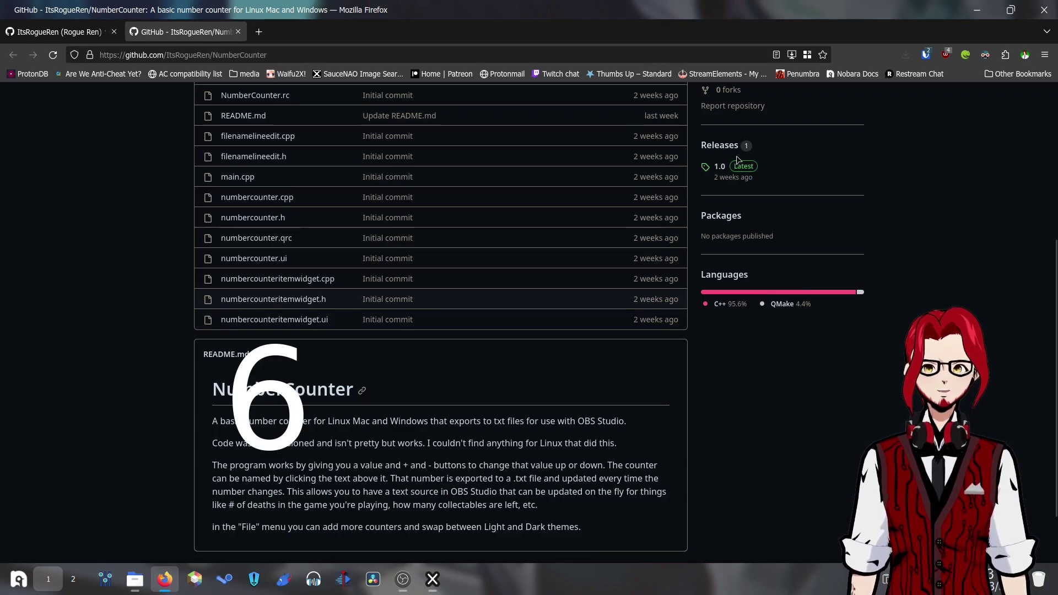
pyautogui.click(719, 166)
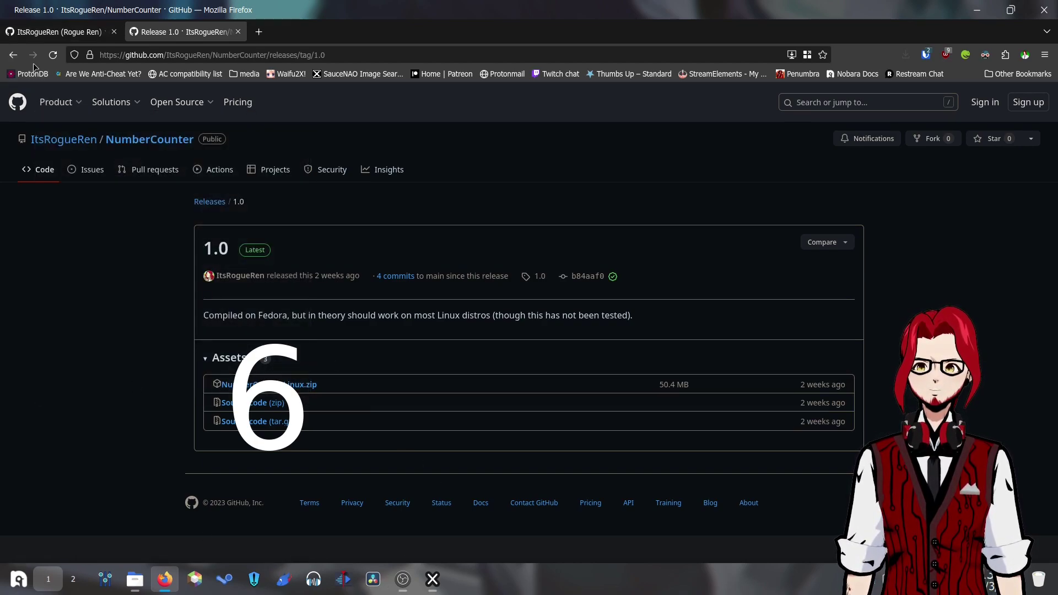
pyautogui.click(13, 55)
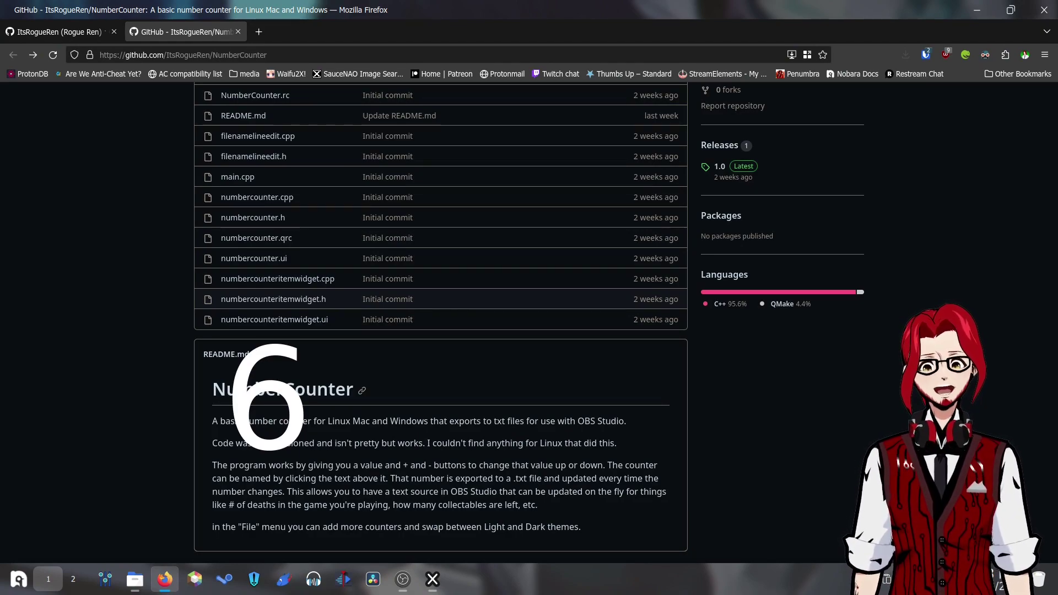
# Step: Look over the repository's README and bring the NumberCounter window back to the front
pyautogui.scroll(-2, 441, 331)
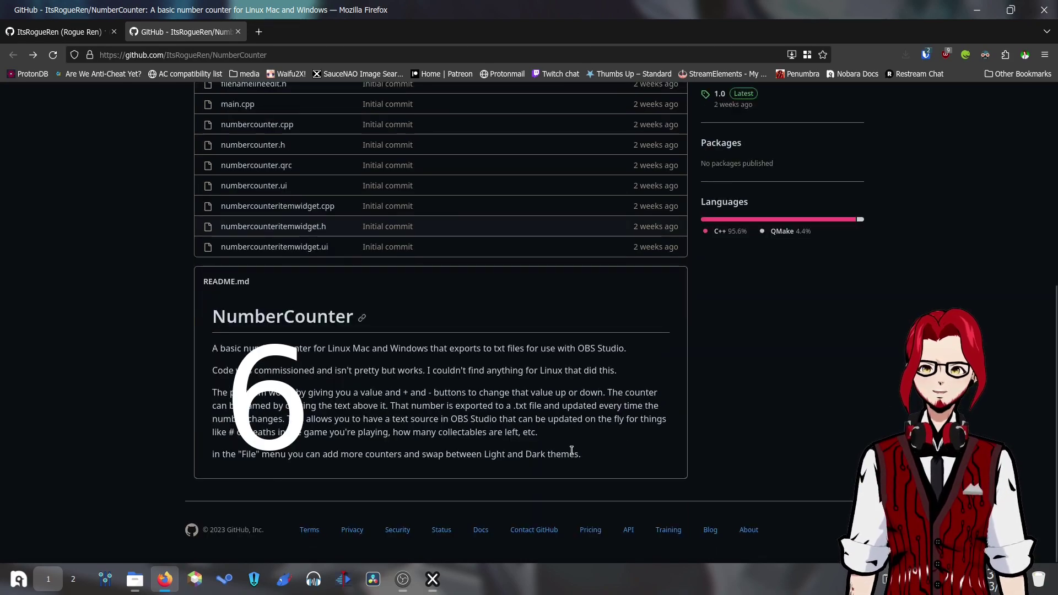
pyautogui.scroll(5, 441, 330)
pyautogui.click(433, 579)
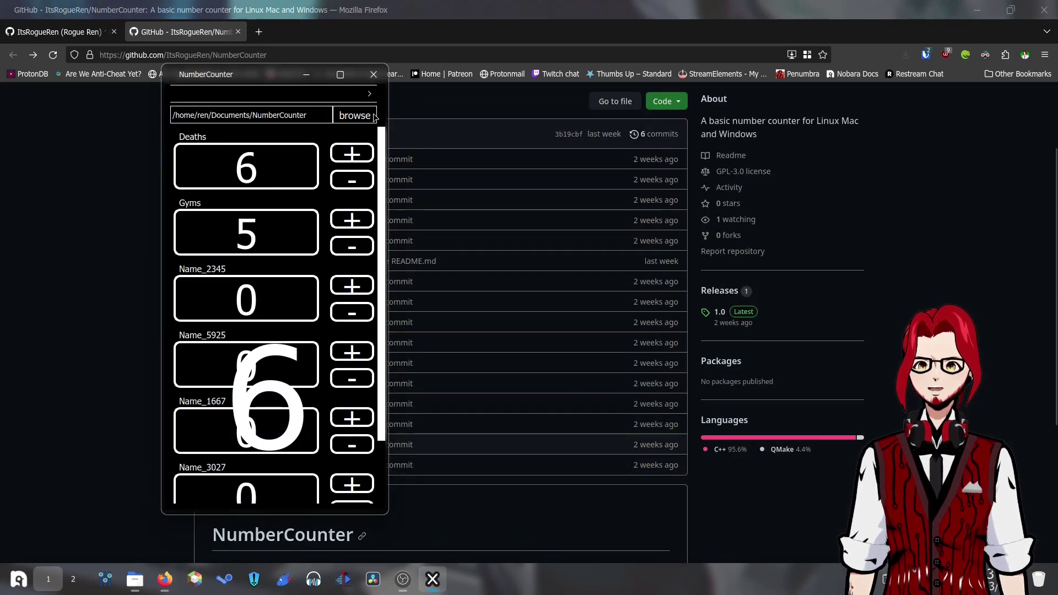
# Step: Switch NumberCounter's theme to Light and back to Dark
pyautogui.click(370, 95)
pyautogui.moveTo(378, 111)
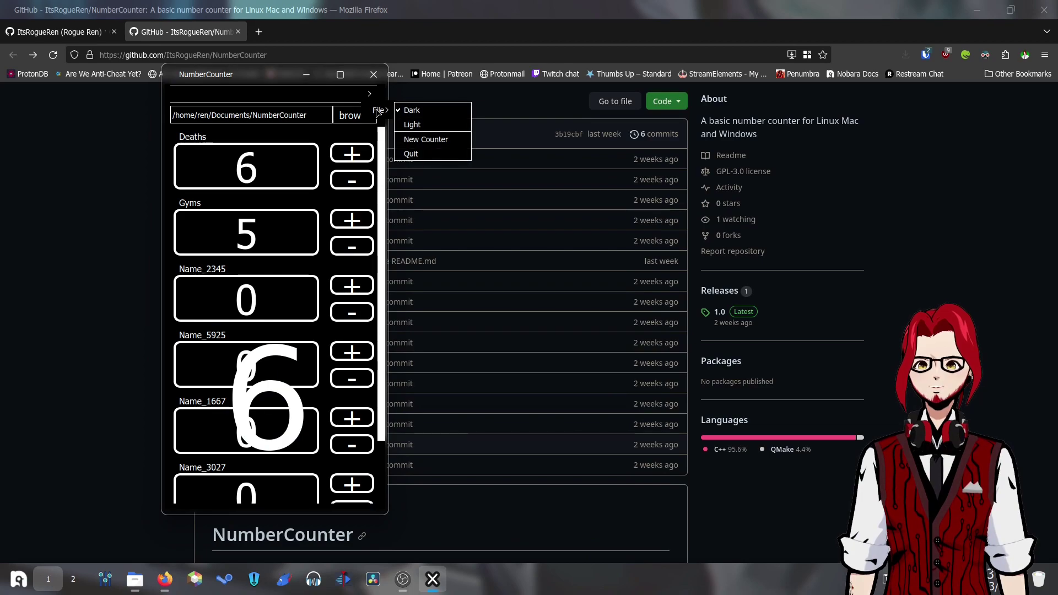
pyautogui.click(416, 125)
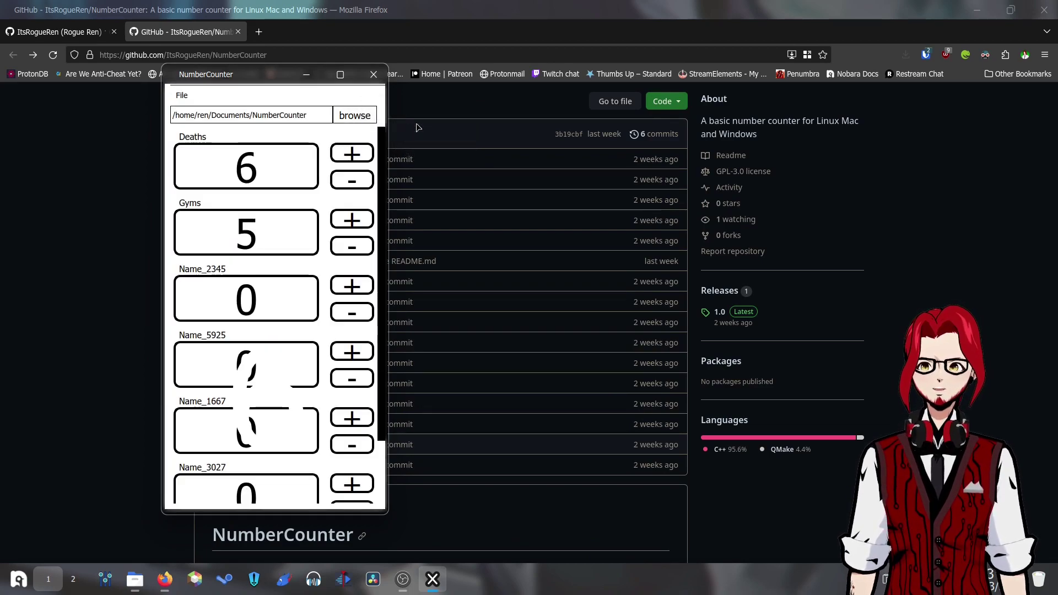
pyautogui.click(182, 96)
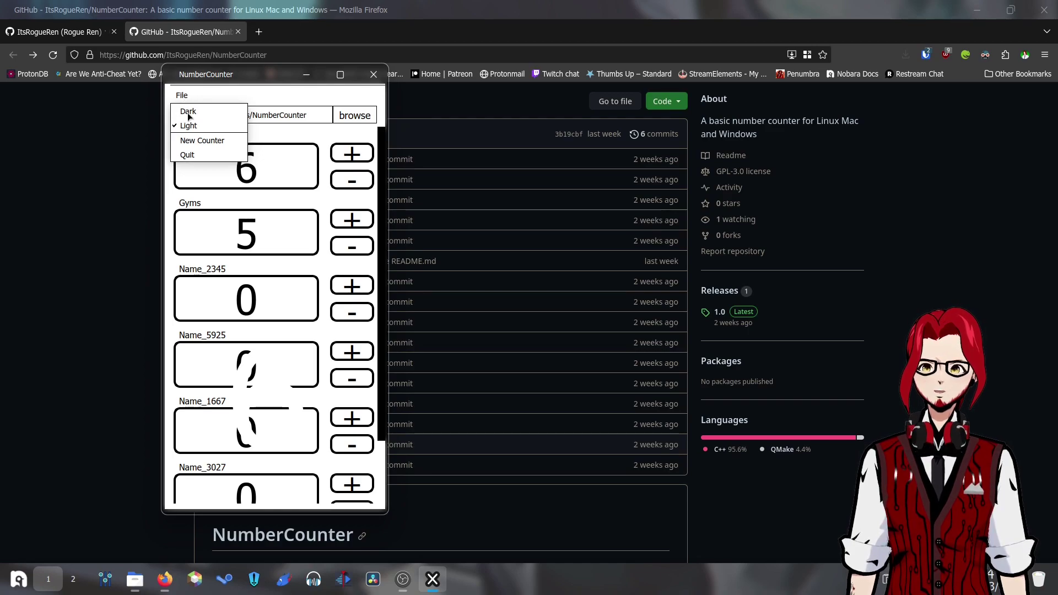
pyautogui.click(188, 111)
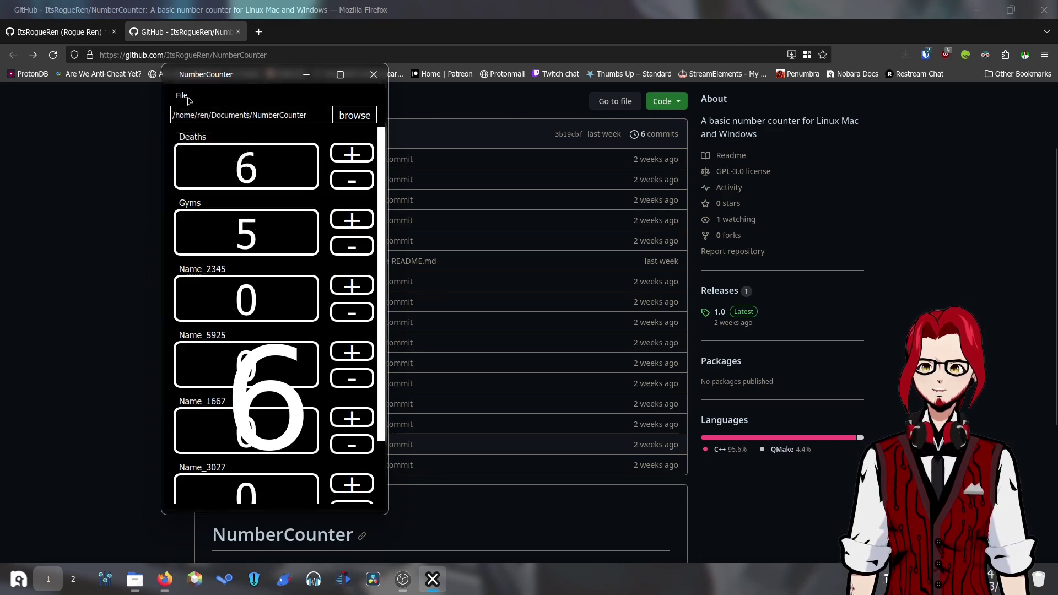
# Step: Leave the NumberCounter window and return to the beginning of its GitHub repository page in Firefox
pyautogui.scroll(-1, 307, 141)
pyautogui.scroll(1, 308, 145)
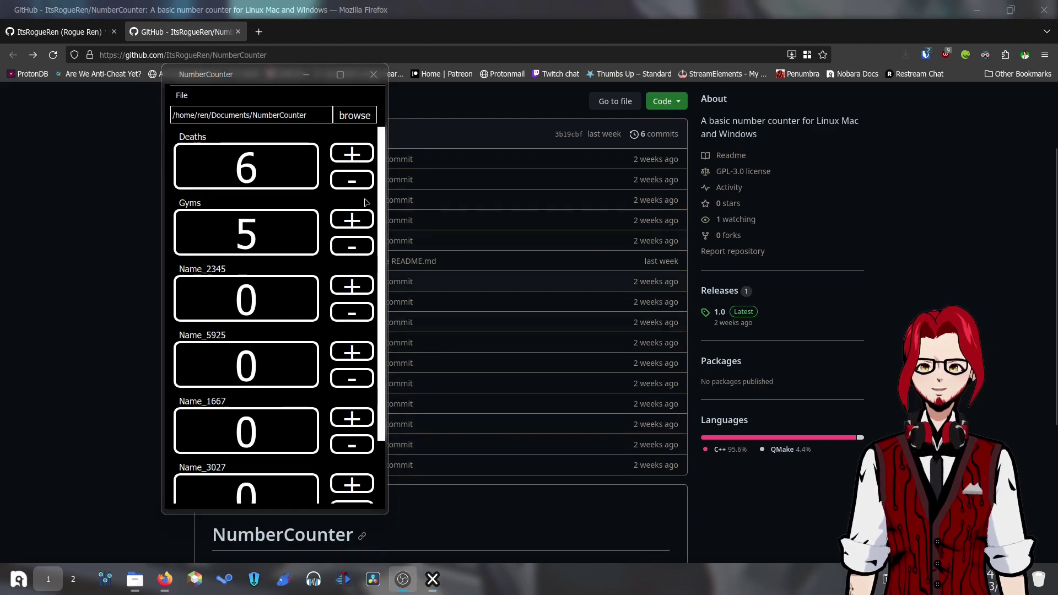
pyautogui.click(373, 75)
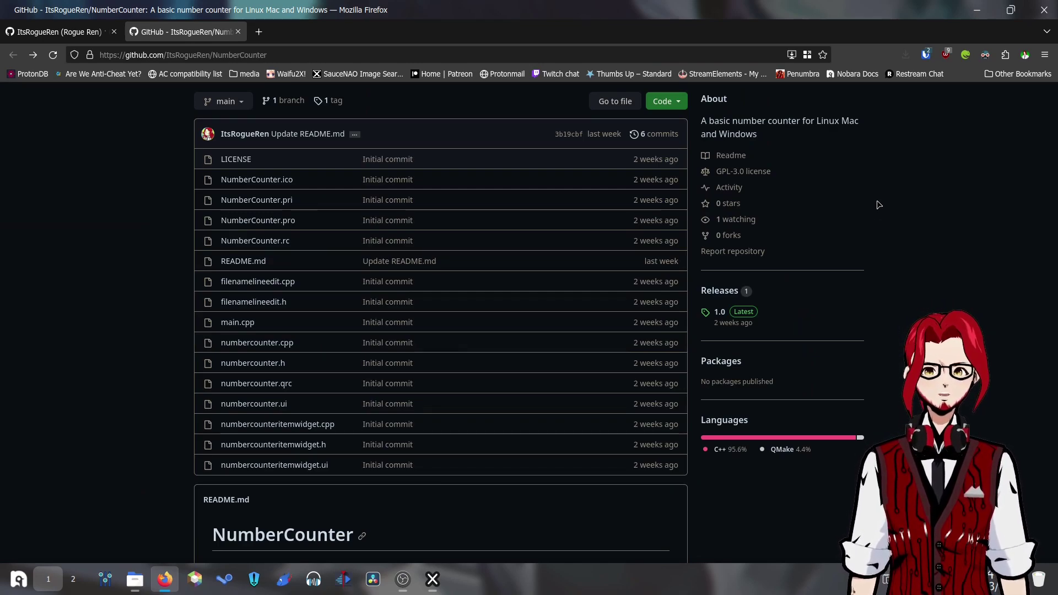
pyautogui.scroll(3, 873, 204)
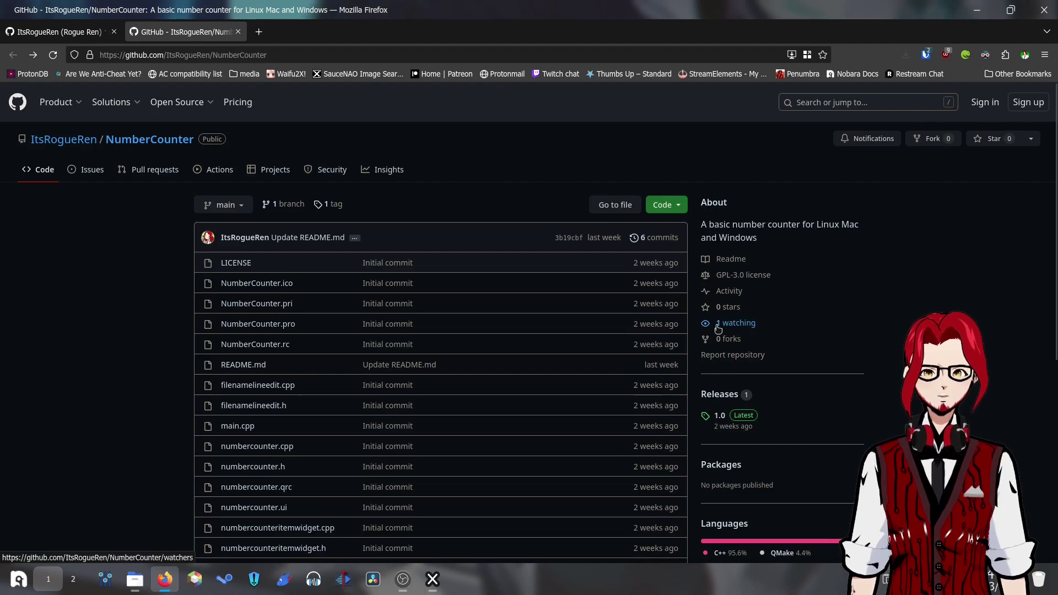